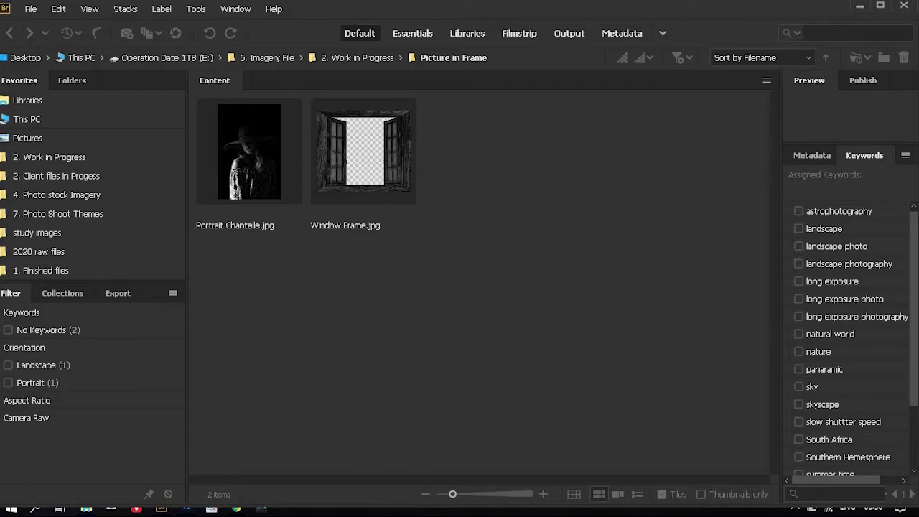
# Step: Open Window Frame.jpg from Bridge through Camera Raw as a smart object and switch to it in Photoshop
pyautogui.moveTo(453, 495); pyautogui.dragTo(481, 498)
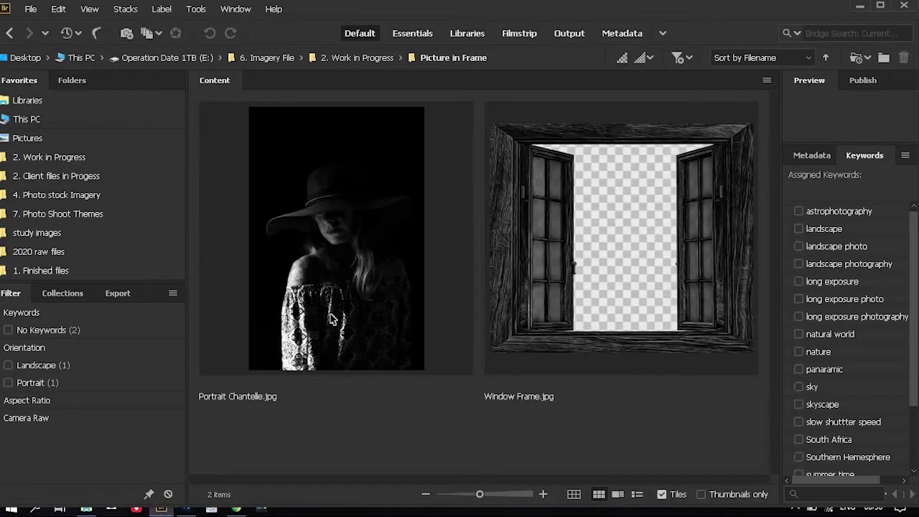
pyautogui.click(565, 236)
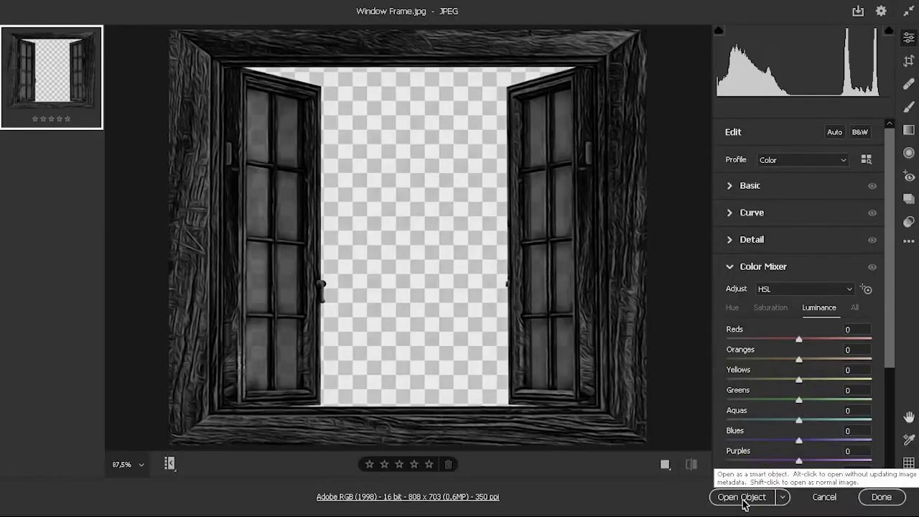
pyautogui.click(743, 497)
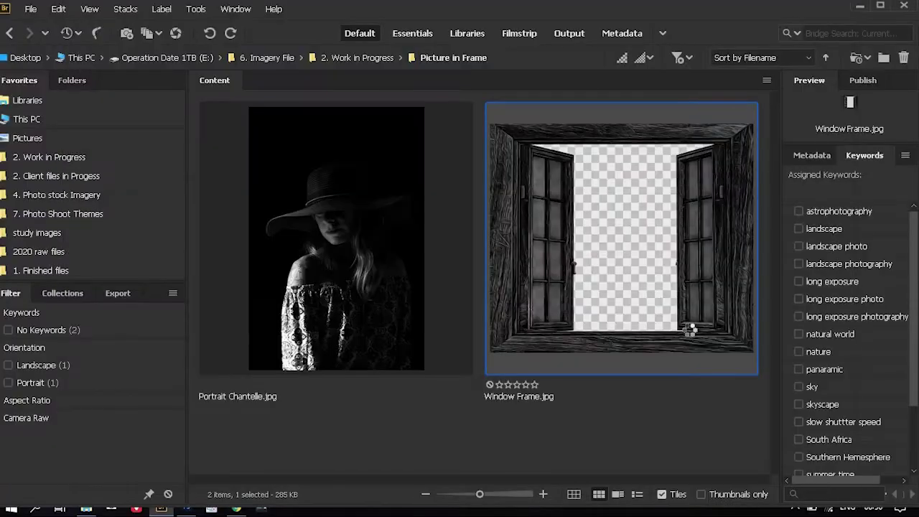
pyautogui.click(188, 509)
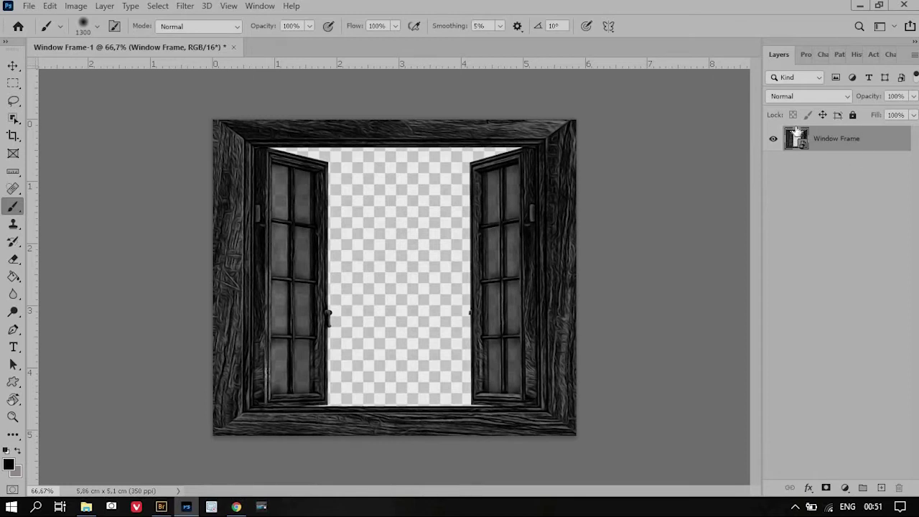
# Step: Rasterize the Window Frame layer and lock it
pyautogui.rightClick(833, 144)
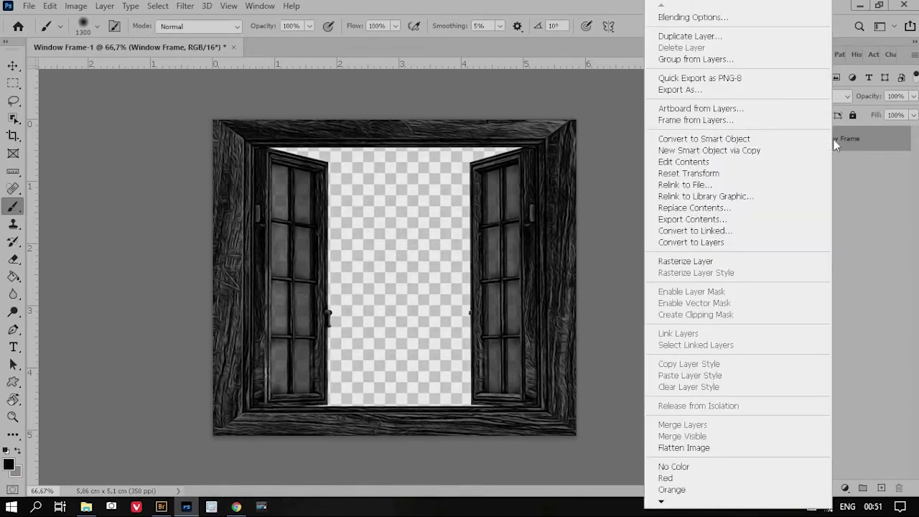
pyautogui.click(740, 261)
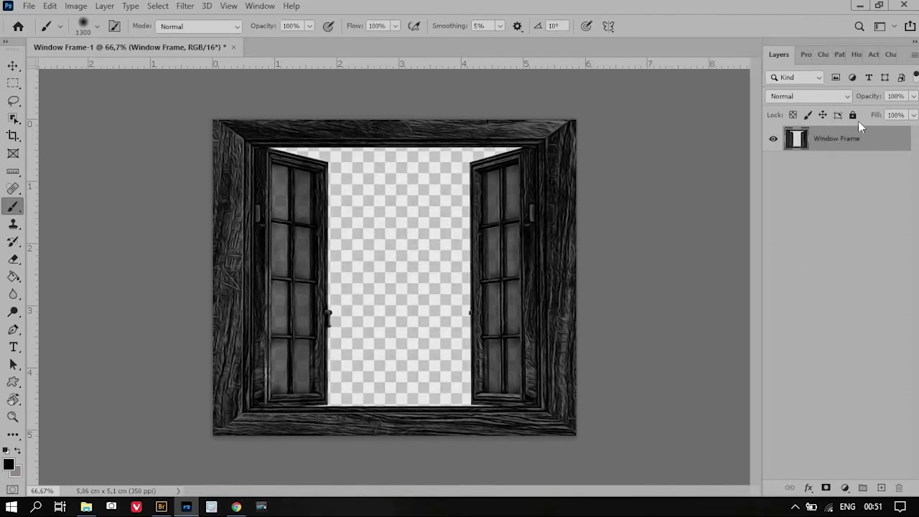
pyautogui.click(853, 115)
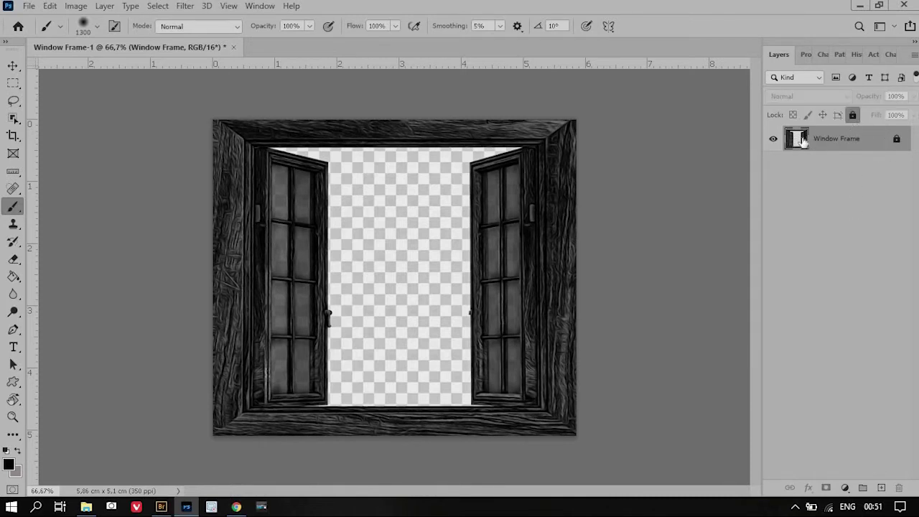
# Step: Place the portrait JPEG from Bridge into the window frame document as a new layer at its original size
pyautogui.click(165, 507)
pyautogui.click(326, 230)
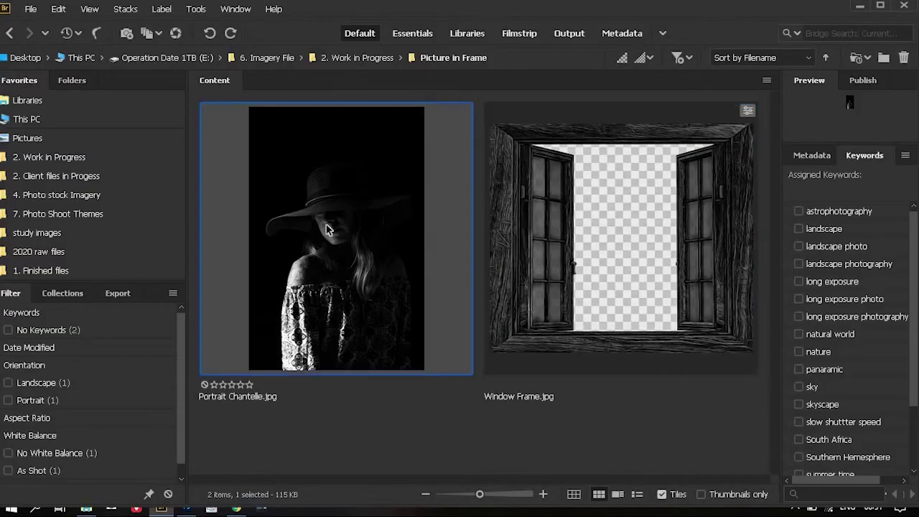
pyautogui.moveTo(327, 230); pyautogui.dragTo(371, 277)
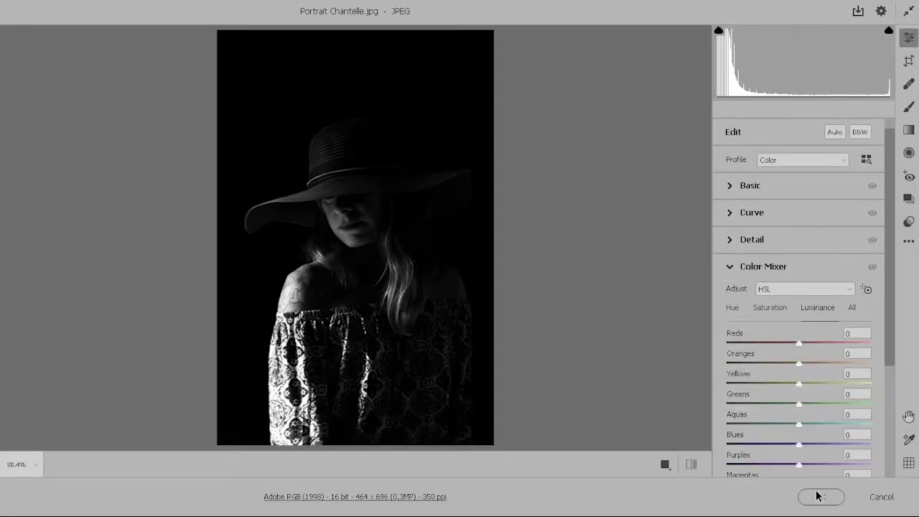
pyautogui.click(821, 496)
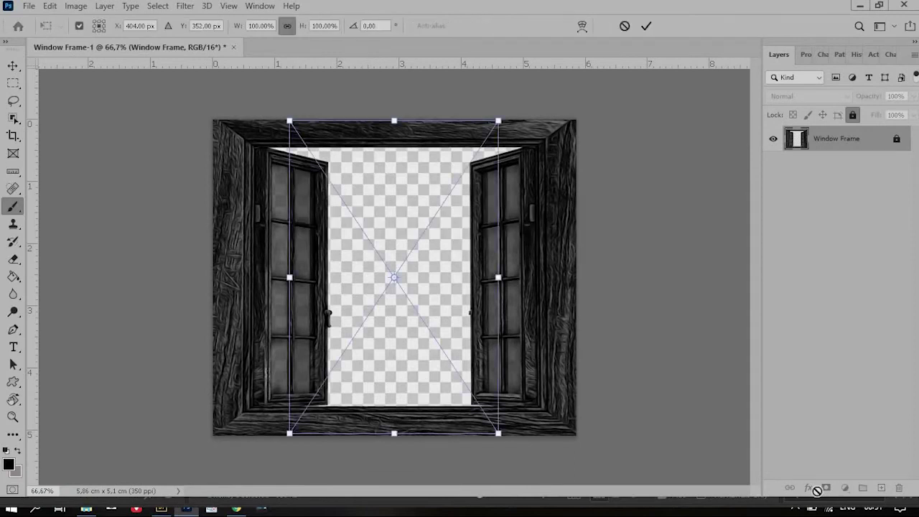
pyautogui.click(648, 25)
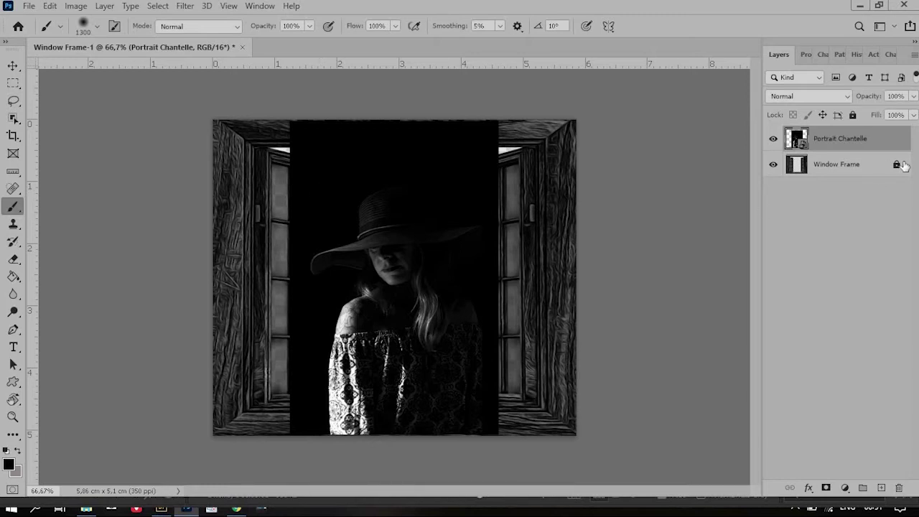
# Step: Unlock the Window Frame layer, then move the portrait layer beneath it and rasterize the portrait
pyautogui.click(897, 166)
pyautogui.moveTo(833, 138); pyautogui.dragTo(845, 165)
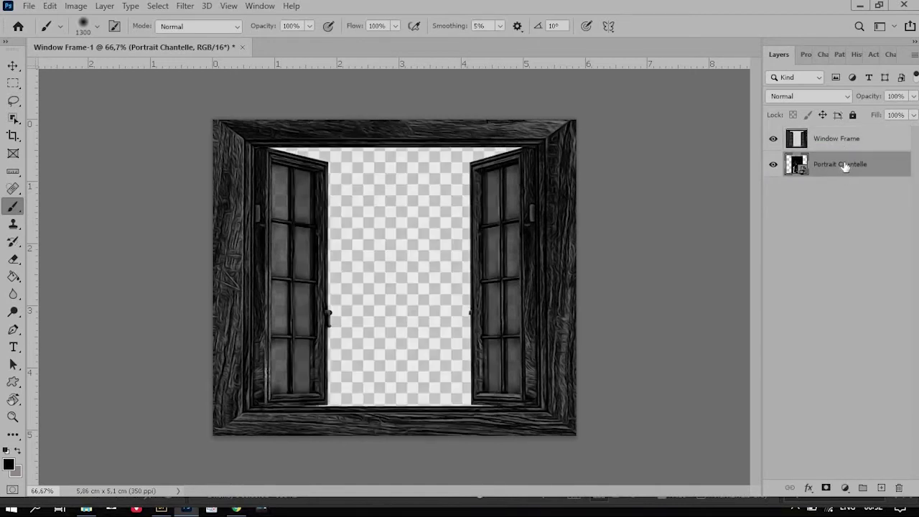
pyautogui.rightClick(845, 165)
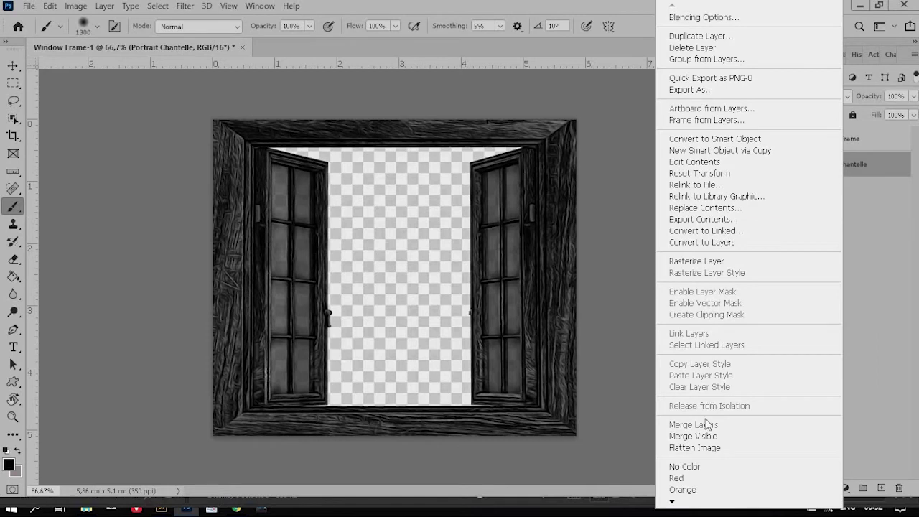
pyautogui.click(708, 263)
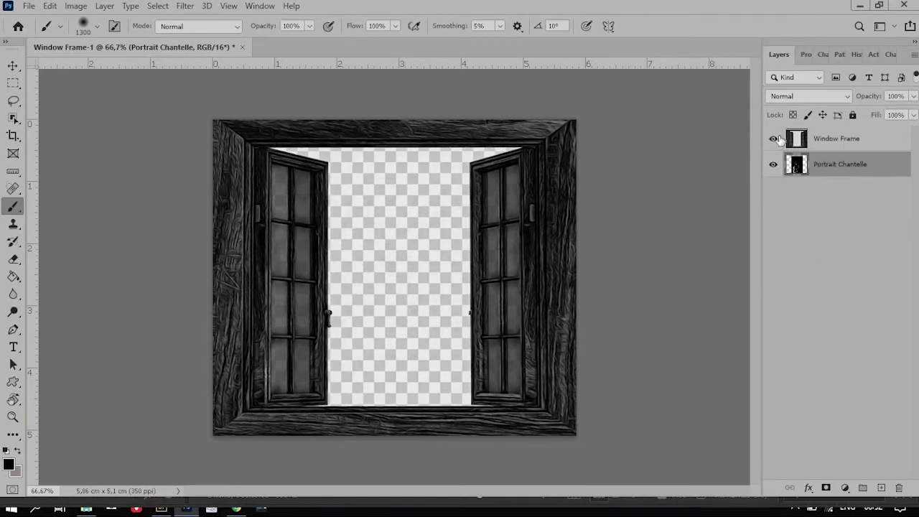
# Step: Hide the Window Frame layer and add a new empty layer beneath the portrait layer
pyautogui.click(822, 138)
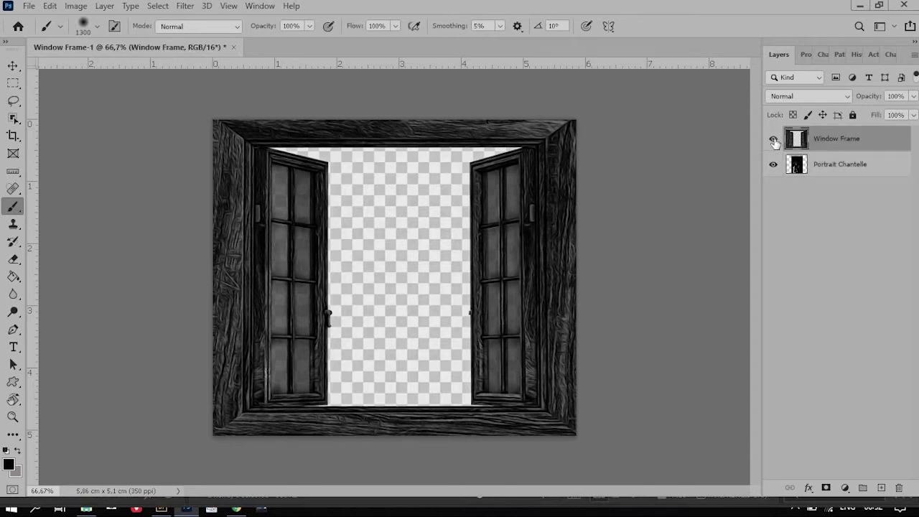
pyautogui.click(773, 140)
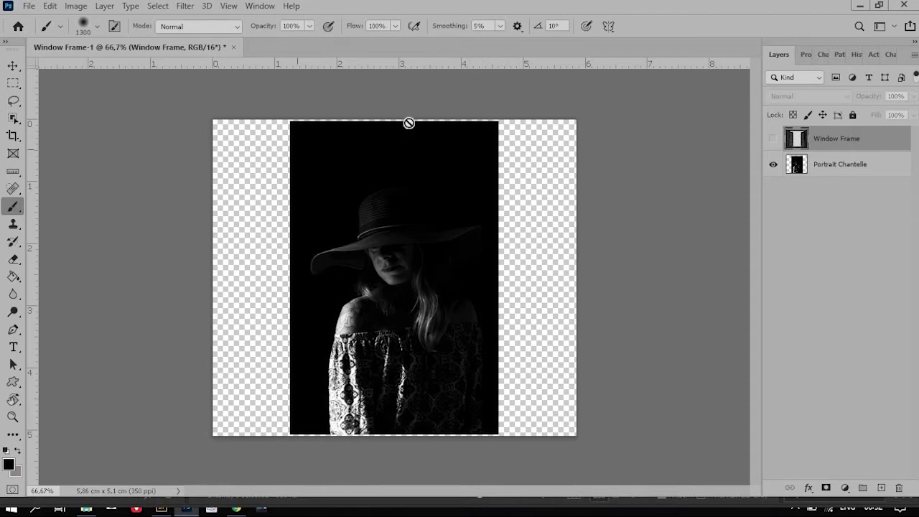
pyautogui.click(840, 163)
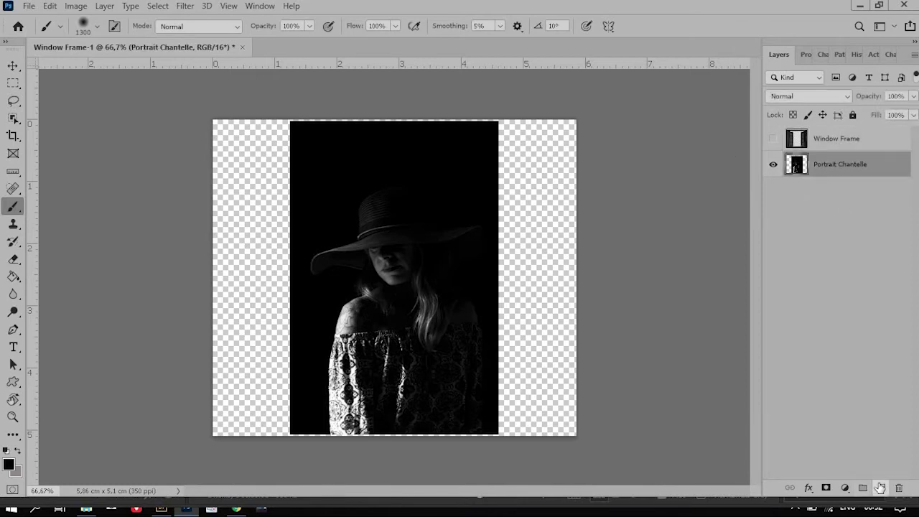
pyautogui.click(880, 489)
pyautogui.moveTo(839, 163); pyautogui.dragTo(837, 221)
# Step: Fill the empty Layer 1 with black (#000000) using the Paint Bucket
pyautogui.press('g')
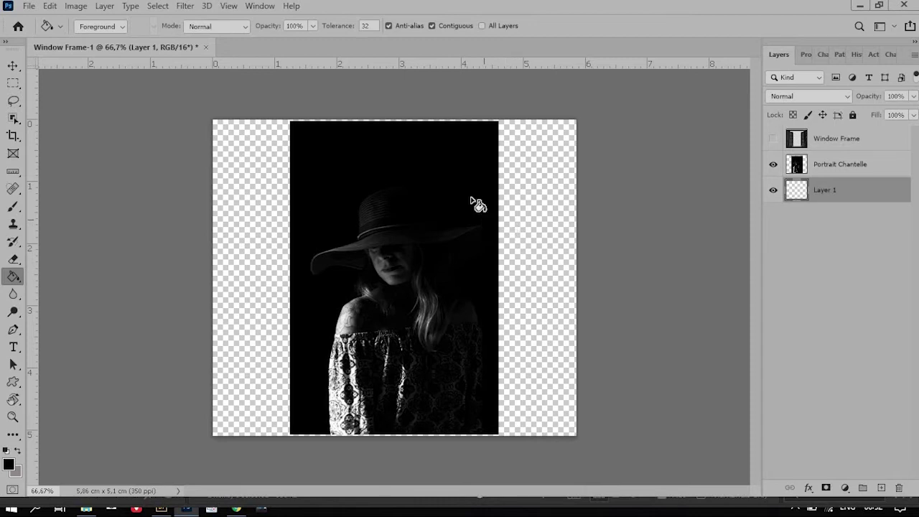
pyautogui.click(9, 464)
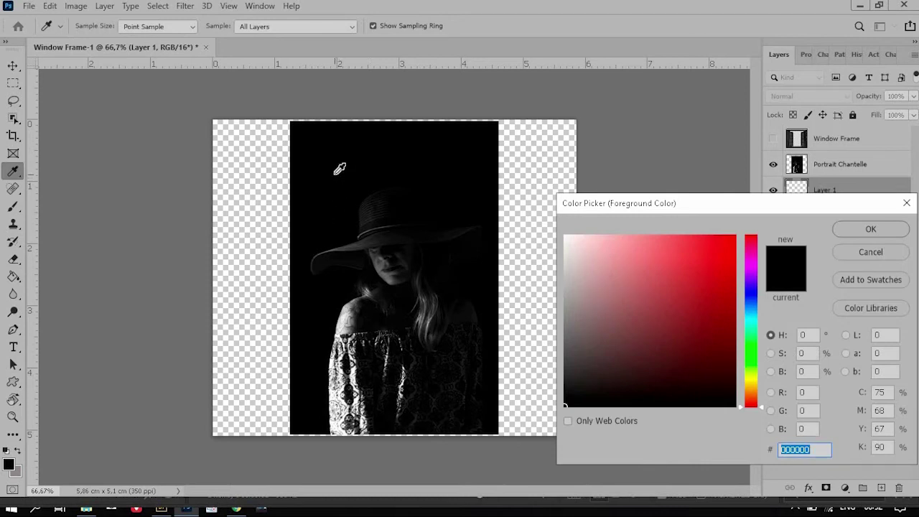
pyautogui.click(871, 229)
pyautogui.press('g')
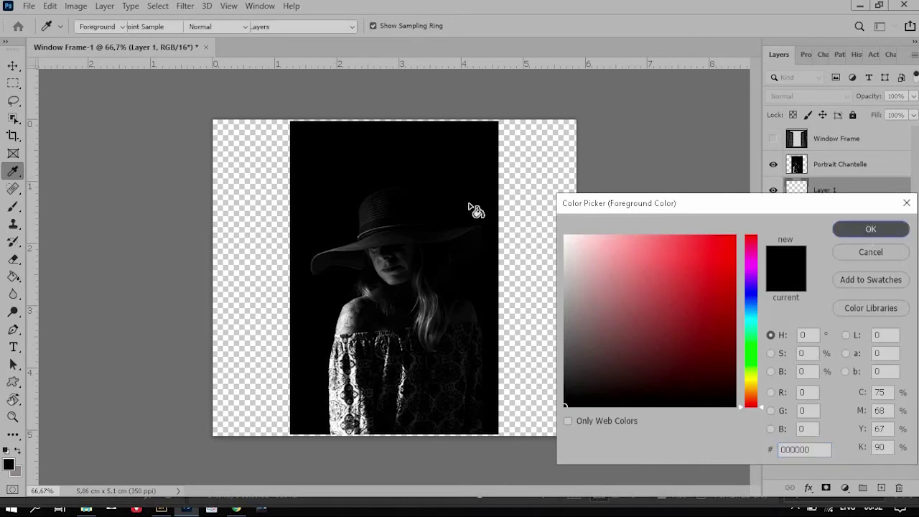
pyautogui.click(514, 186)
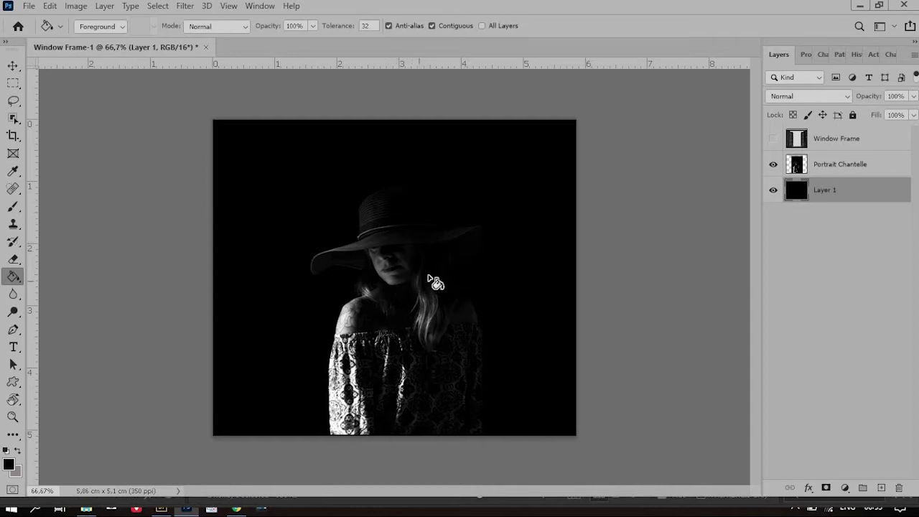
# Step: Show the Window Frame layer and sample both checkerboard tones in the window opening with Color Range
pyautogui.click(774, 138)
pyautogui.click(821, 140)
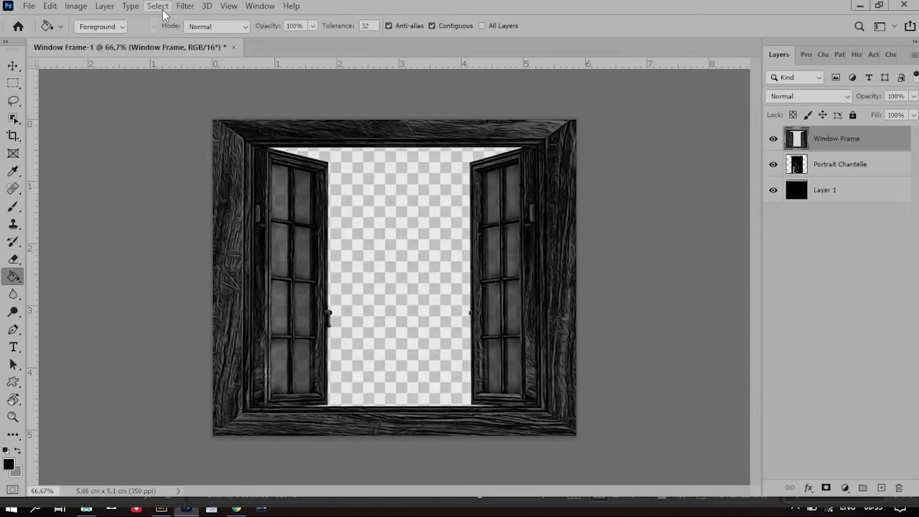
pyautogui.click(159, 7)
pyautogui.click(208, 134)
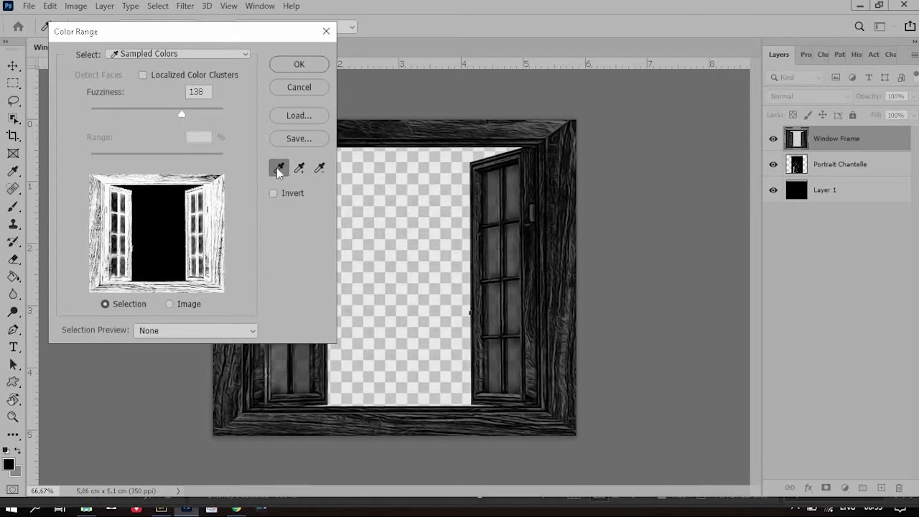
pyautogui.click(393, 188)
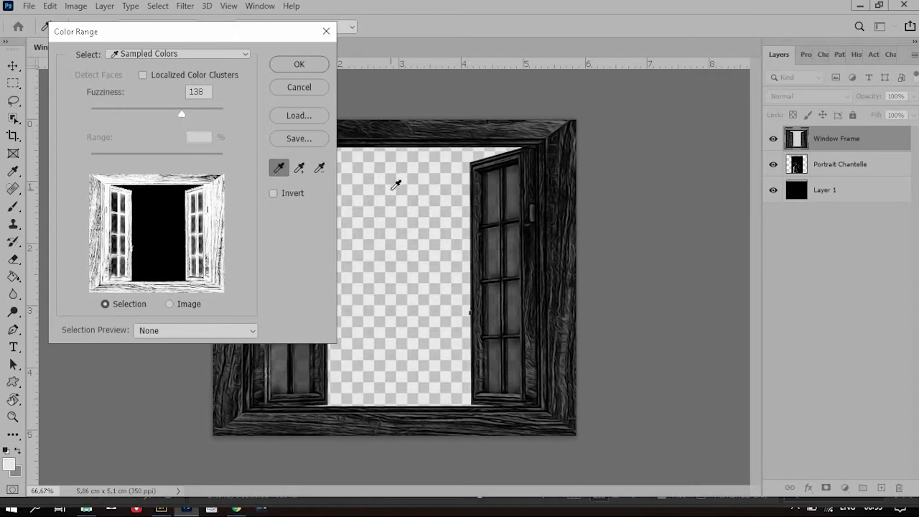
pyautogui.click(300, 167)
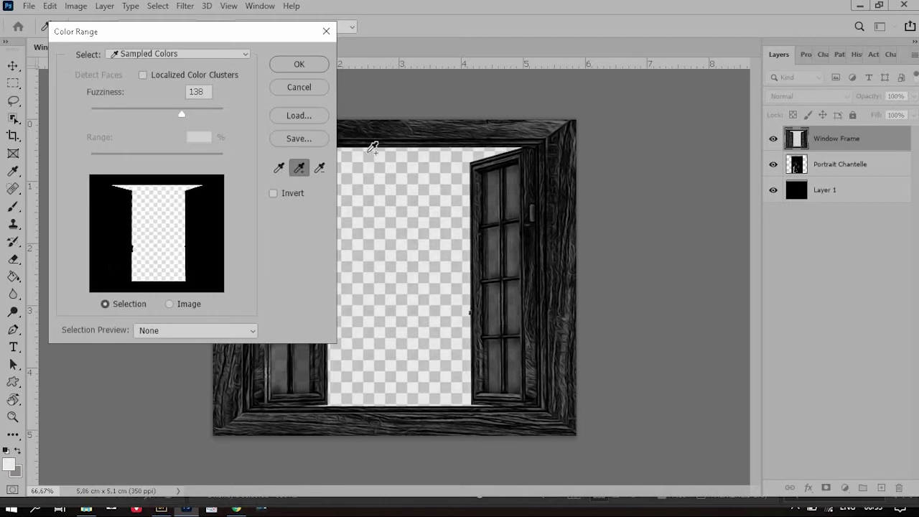
pyautogui.click(390, 182)
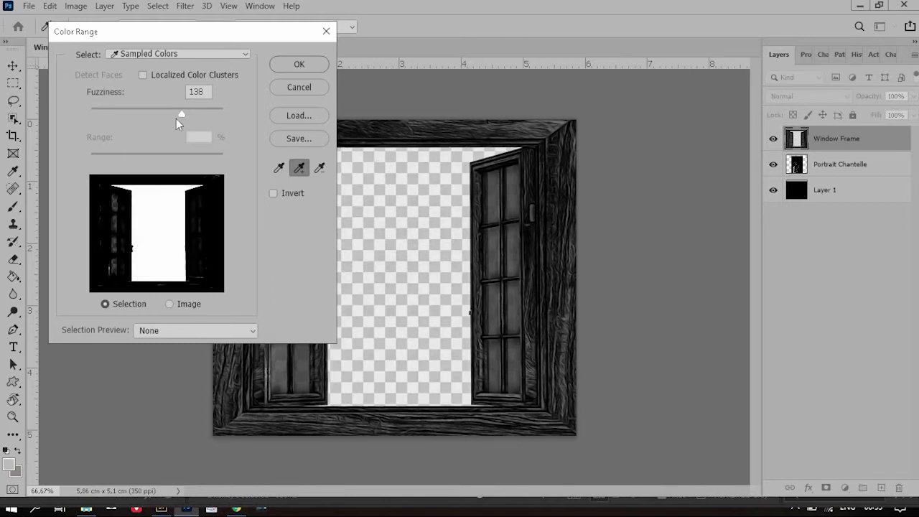
# Step: Set the Color Range fuzziness to 104, invert it, and apply the selection as a layer mask on Window Frame
pyautogui.moveTo(181, 115); pyautogui.dragTo(160, 120)
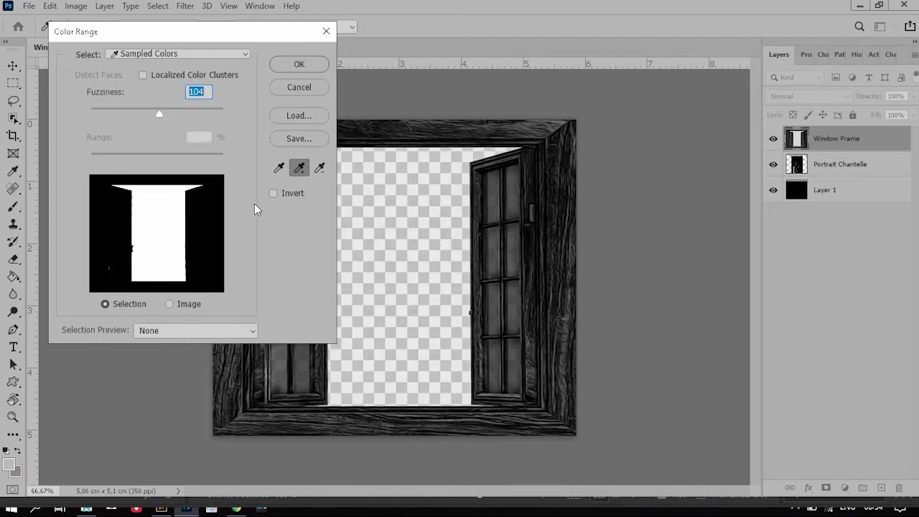
pyautogui.click(274, 194)
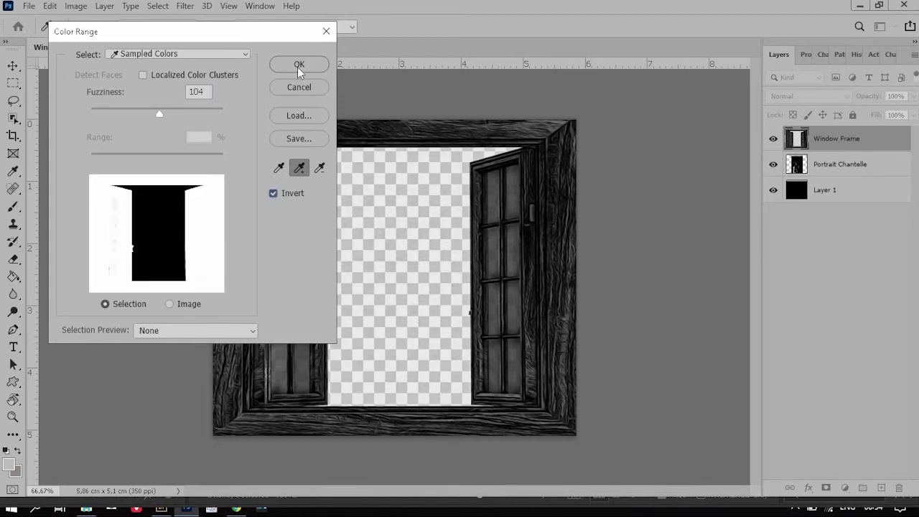
pyautogui.click(298, 66)
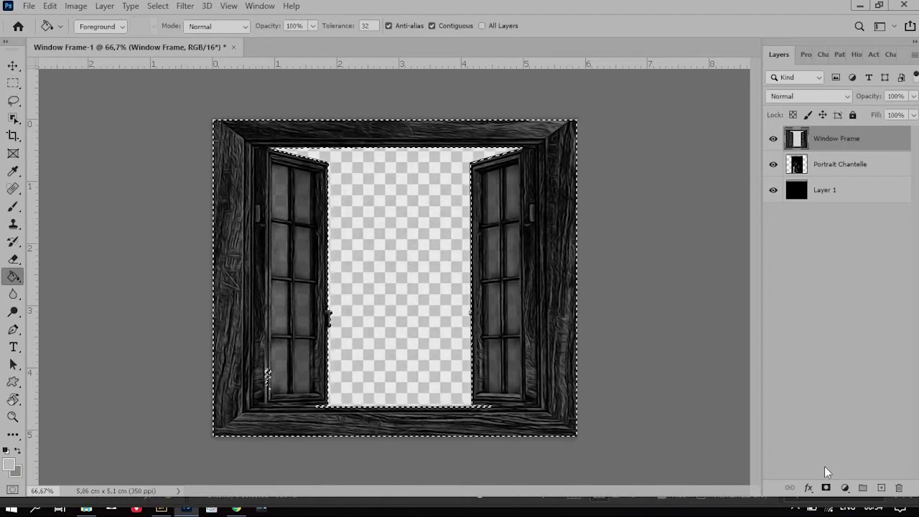
pyautogui.click(827, 486)
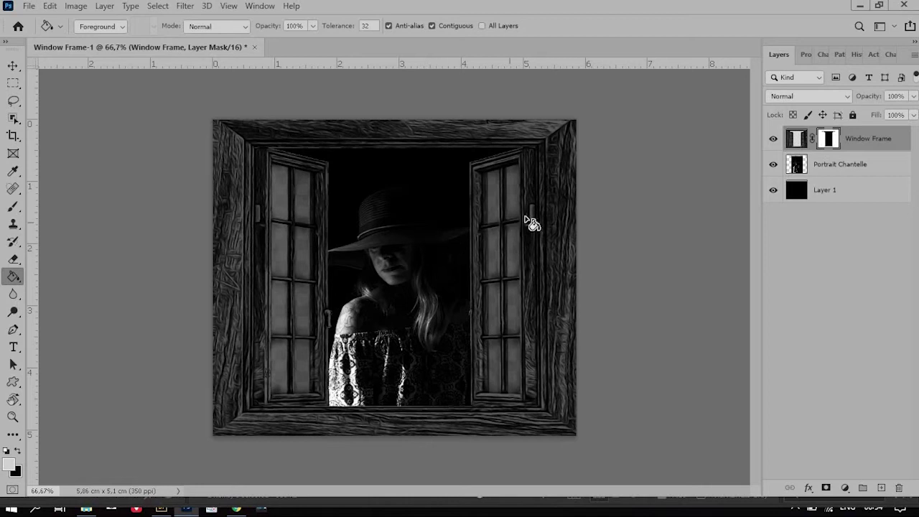
# Step: Display the Window Frame layer mask on its own and reduce the Brush size to 175 px, undoing the grey test stroke
pyautogui.keyDown('alt'); pyautogui.click(828, 138); pyautogui.keyUp('alt')
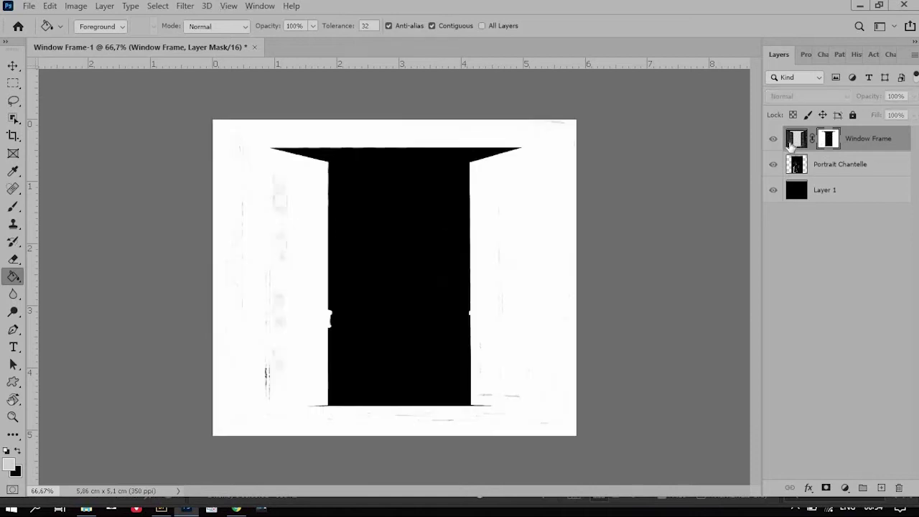
pyautogui.press('z')
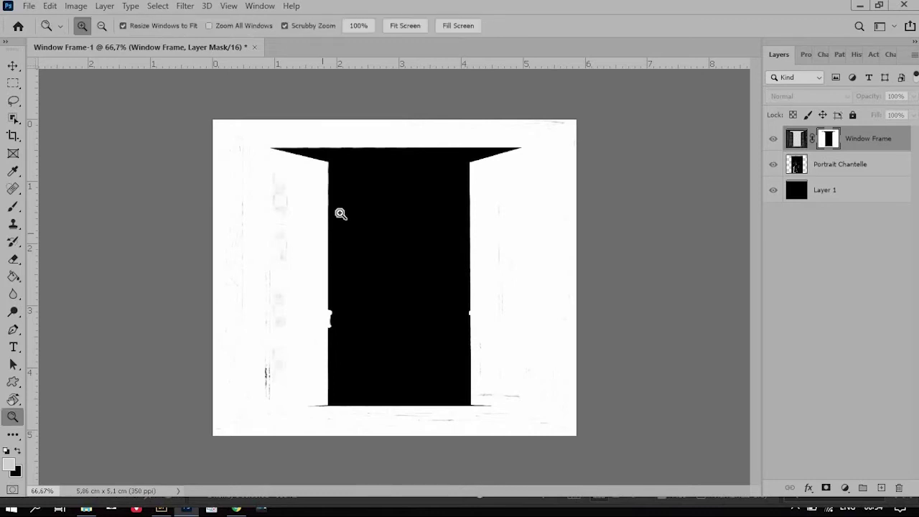
pyautogui.moveTo(396, 252)
pyautogui.mouseDown()
pyautogui.moveTo(422, 279)
pyautogui.moveTo(393, 262)
pyautogui.moveTo(394, 124)
pyautogui.mouseUp()
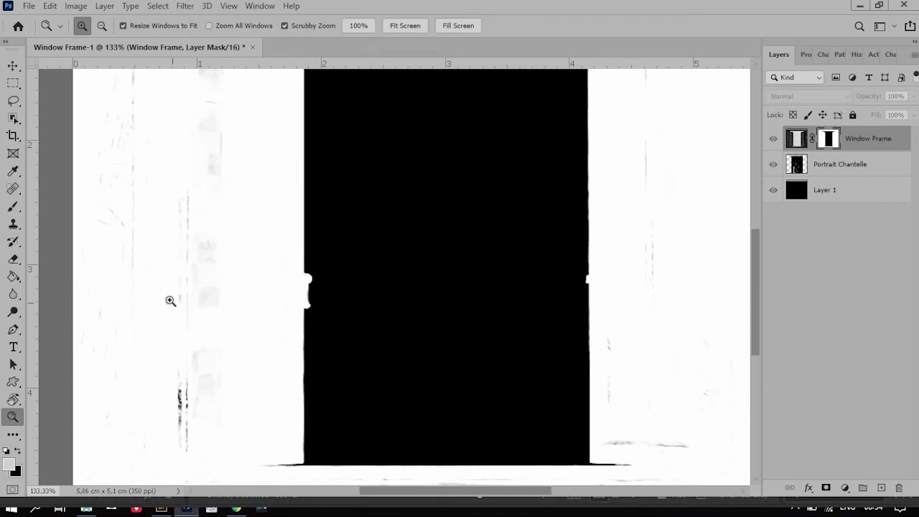
pyautogui.click(13, 208)
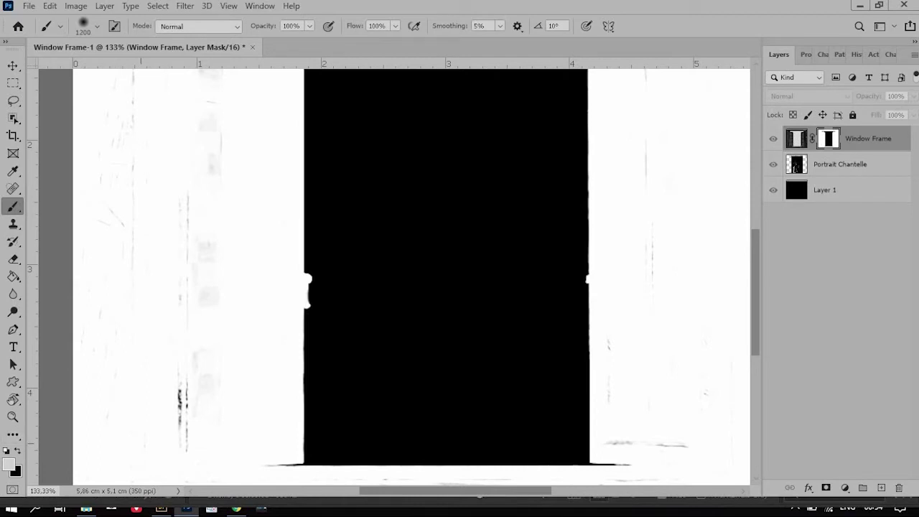
pyautogui.press('[')
pyautogui.press('[')
pyautogui.press('[')
pyautogui.press('[')
pyautogui.press('[')
pyautogui.press('[')
pyautogui.press('[')
pyautogui.press('[')
pyautogui.press('[')
pyautogui.press('[')
pyautogui.moveTo(165, 388); pyautogui.dragTo(180, 180)
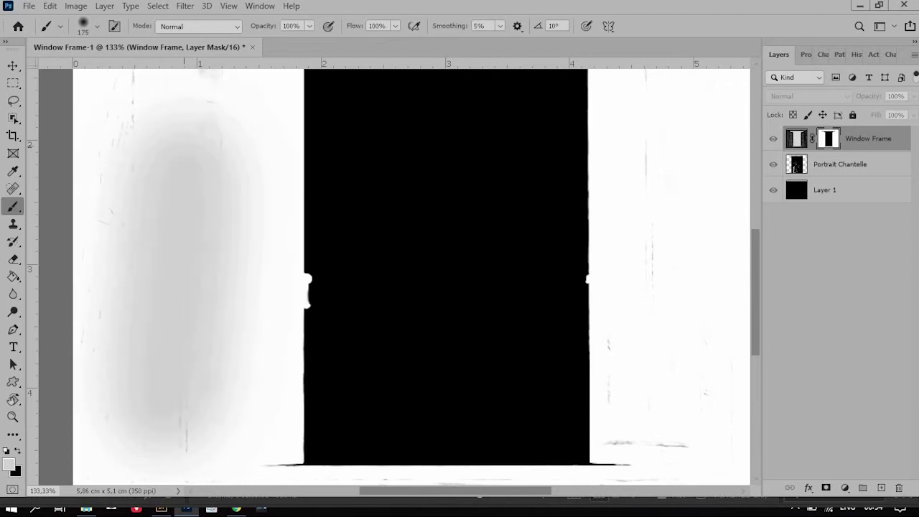
pyautogui.hotkey('ctrl', 'z')
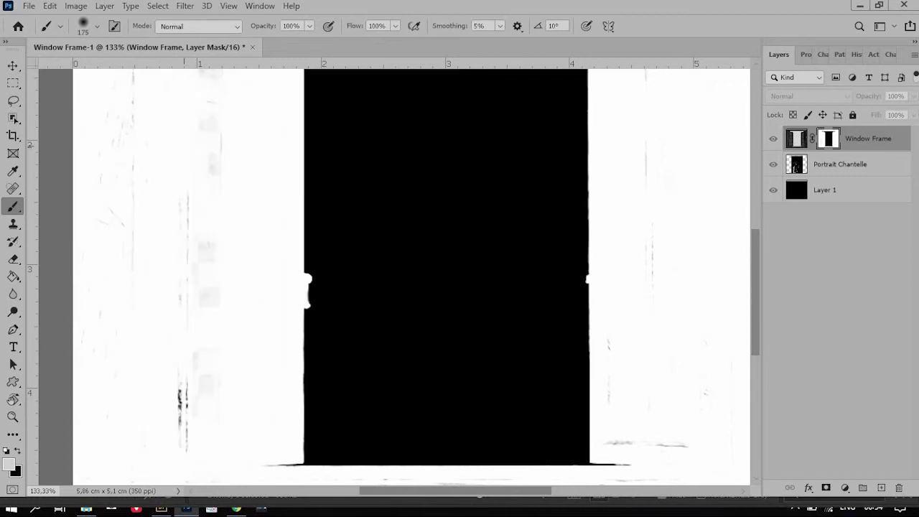
# Step: Reset the colours to the defaults, raise the brush hardness and paint white over the specks left of the mask's opening
pyautogui.press('d')
pyautogui.rightClick(153, 125)
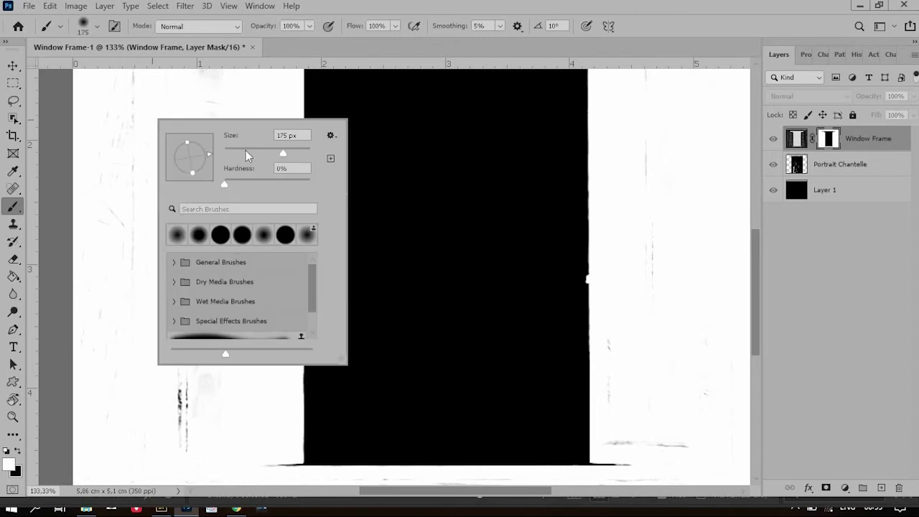
pyautogui.click(293, 180)
pyautogui.moveTo(141, 155); pyautogui.dragTo(149, 435)
pyautogui.scroll(-5, 154, 244)
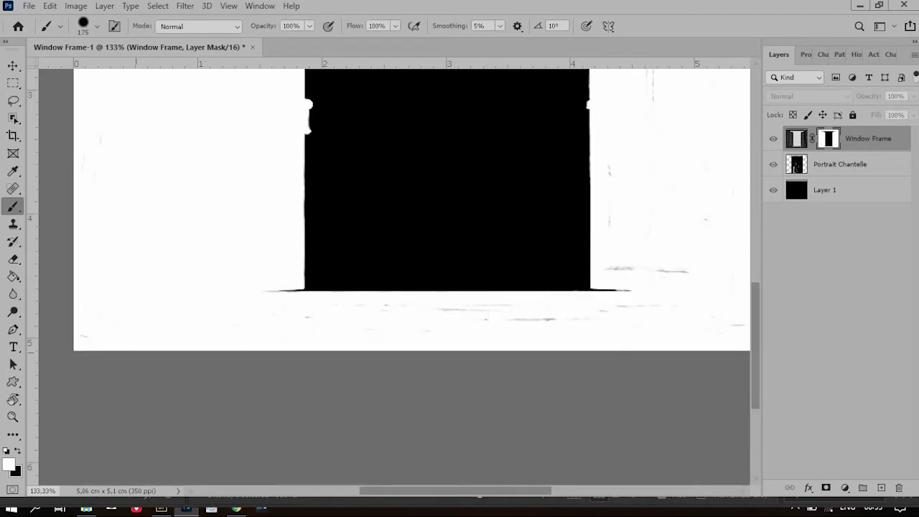
# Step: Paint white over the grey marks below and to the right of the mask's opening
pyautogui.moveTo(503, 388); pyautogui.dragTo(568, 388)
pyautogui.moveTo(607, 270); pyautogui.dragTo(688, 272)
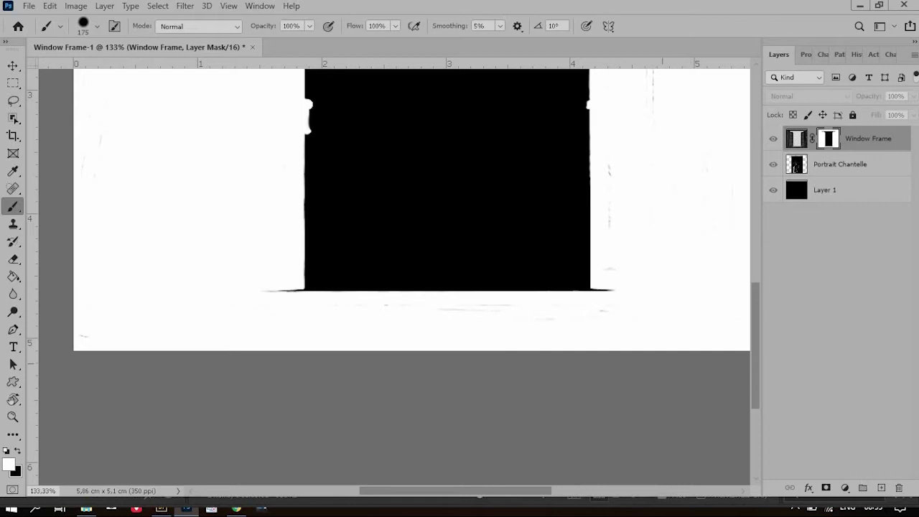
pyautogui.moveTo(675, 339); pyautogui.dragTo(465, 516)
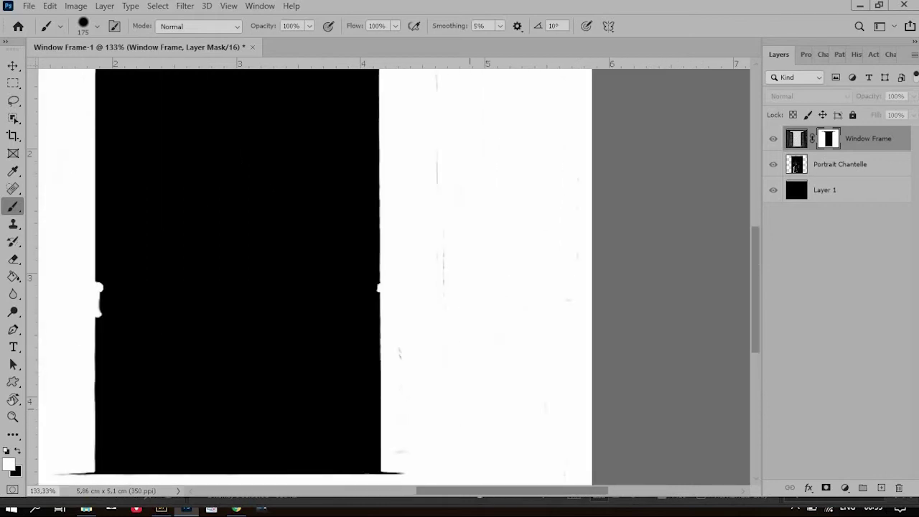
pyautogui.moveTo(468, 350); pyautogui.dragTo(444, 516)
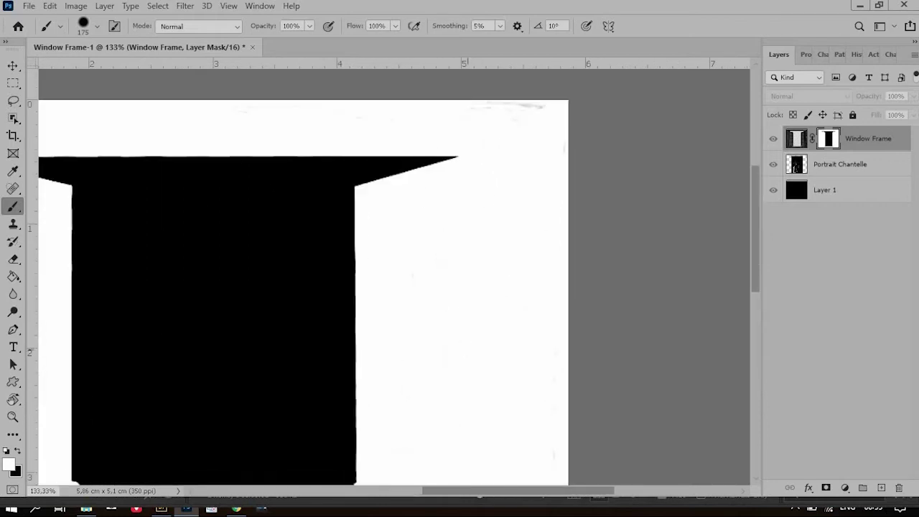
# Step: Paint the remaining specks white along the mask's upper border and left side, reducing the brush to 70 px
pyautogui.moveTo(525, 107); pyautogui.dragTo(558, 107)
pyautogui.press('[')
pyautogui.press('[')
pyautogui.press('[')
pyautogui.press('[')
pyautogui.moveTo(304, 134); pyautogui.dragTo(610, 193)
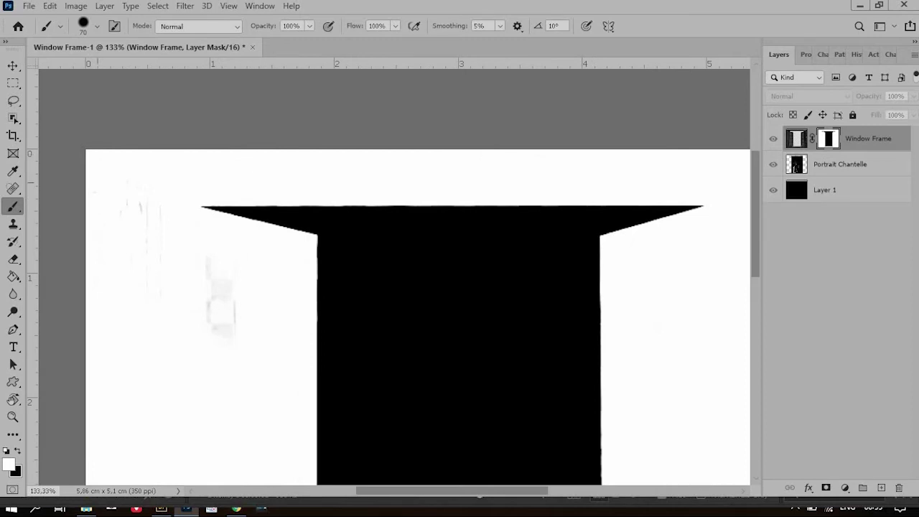
pyautogui.moveTo(215, 260)
pyautogui.mouseDown()
pyautogui.moveTo(221, 335)
pyautogui.moveTo(226, 179)
pyautogui.mouseUp()
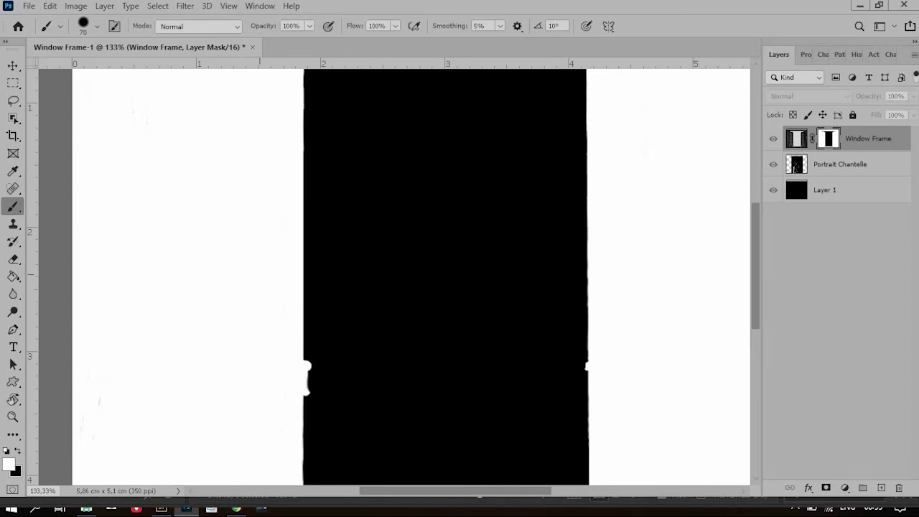
pyautogui.moveTo(255, 397); pyautogui.dragTo(277, 220)
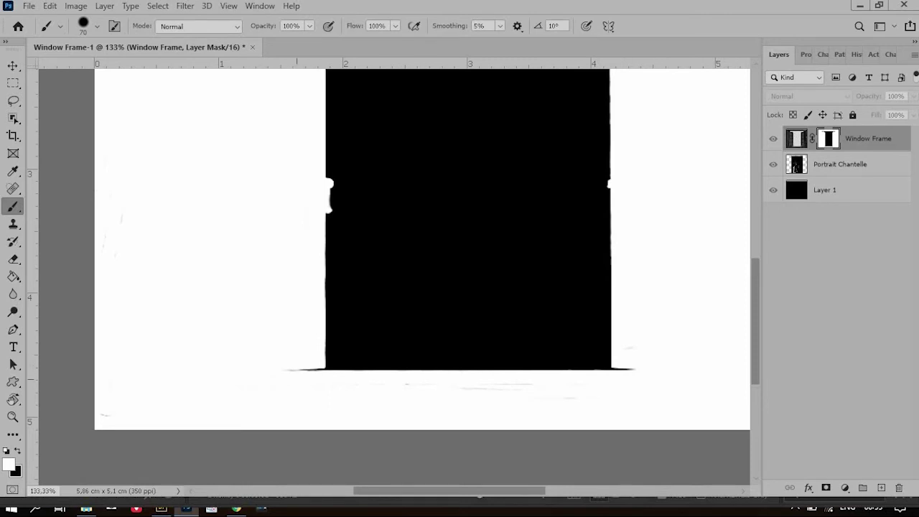
# Step: Return to the normal image view and inspect the masked opening by temporarily hiding the portrait layer and Layer 1
pyautogui.click(794, 139)
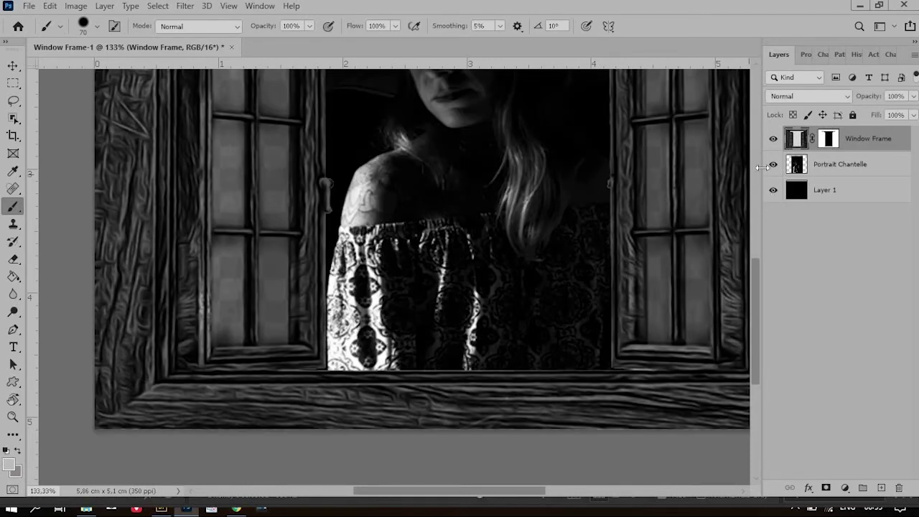
pyautogui.click(773, 165)
pyautogui.click(774, 190)
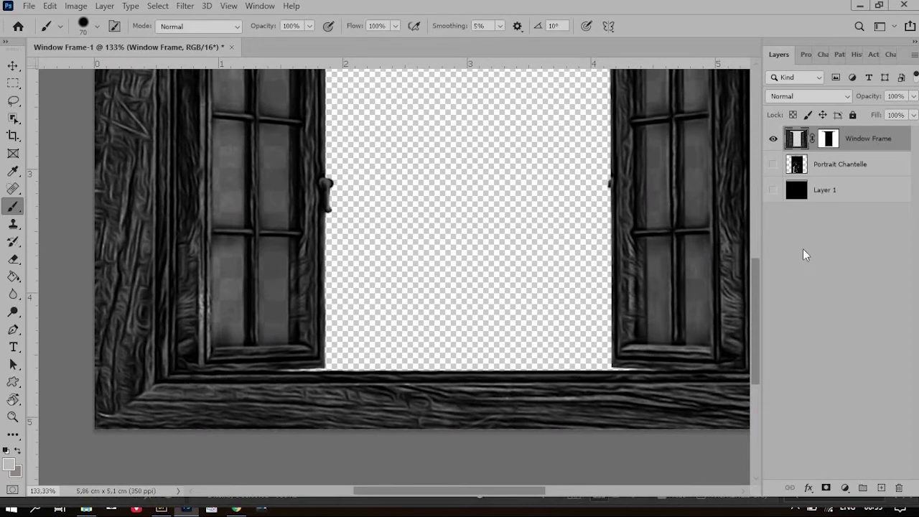
pyautogui.click(773, 164)
pyautogui.click(773, 191)
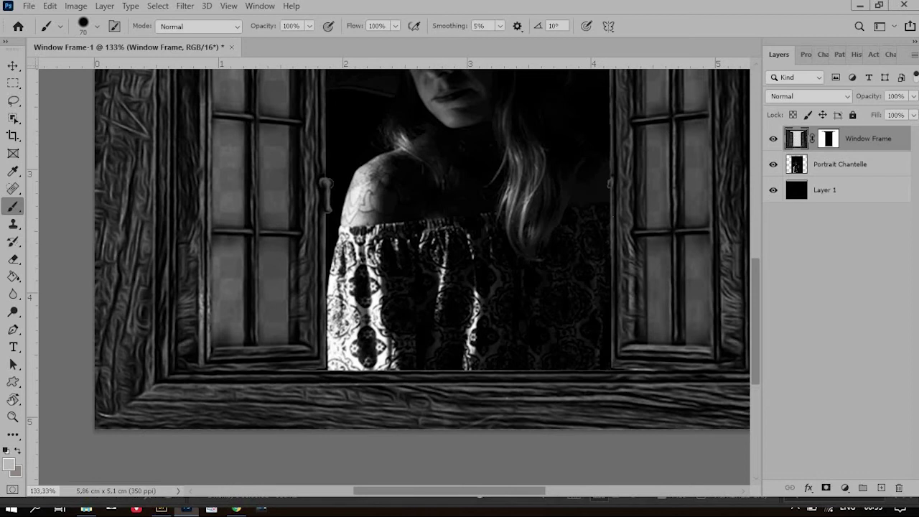
pyautogui.press('z')
pyautogui.moveTo(539, 277); pyautogui.dragTo(492, 284)
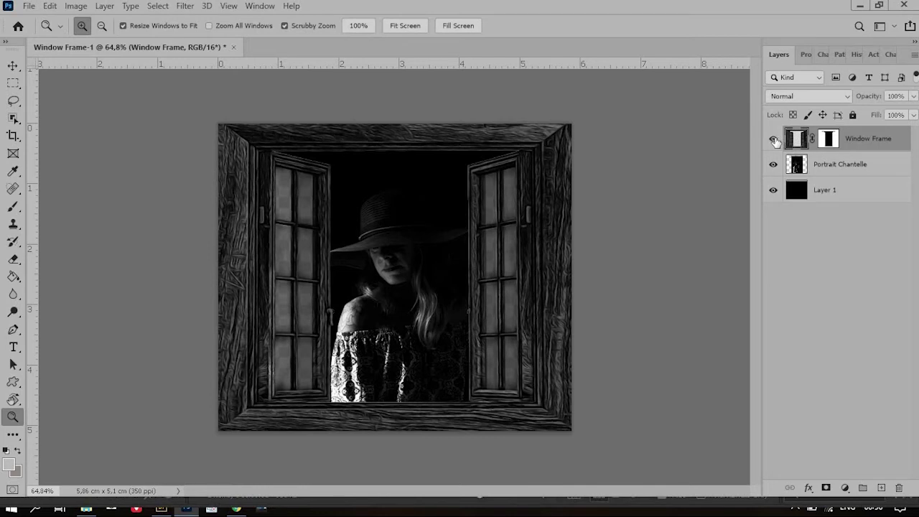
# Step: Scale the portrait layer proportionally about its centre to 82.11% with Free Transform
pyautogui.click(834, 165)
pyautogui.click(51, 6)
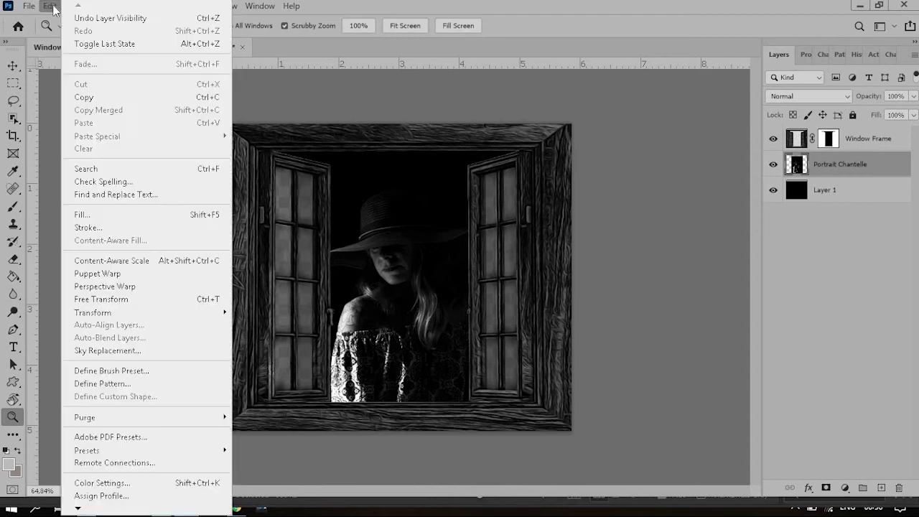
pyautogui.click(83, 300)
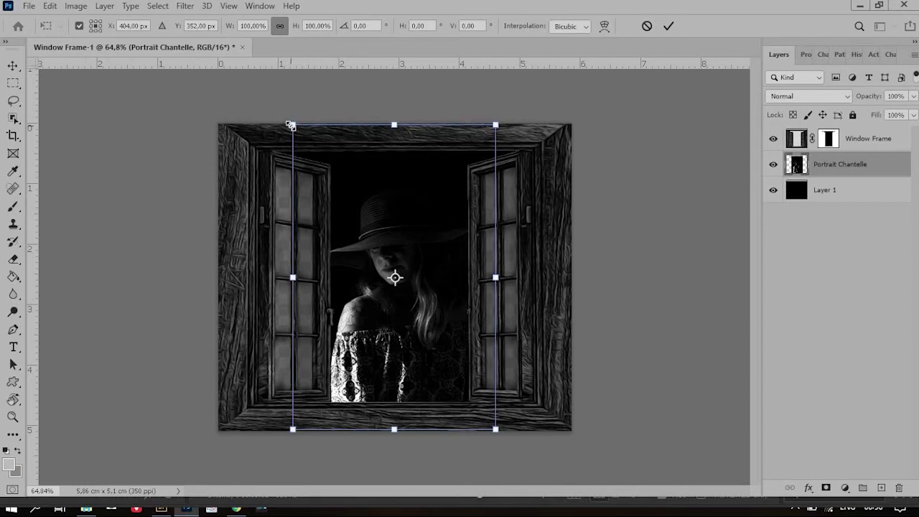
pyautogui.moveTo(291, 125); pyautogui.dragTo(308, 153)
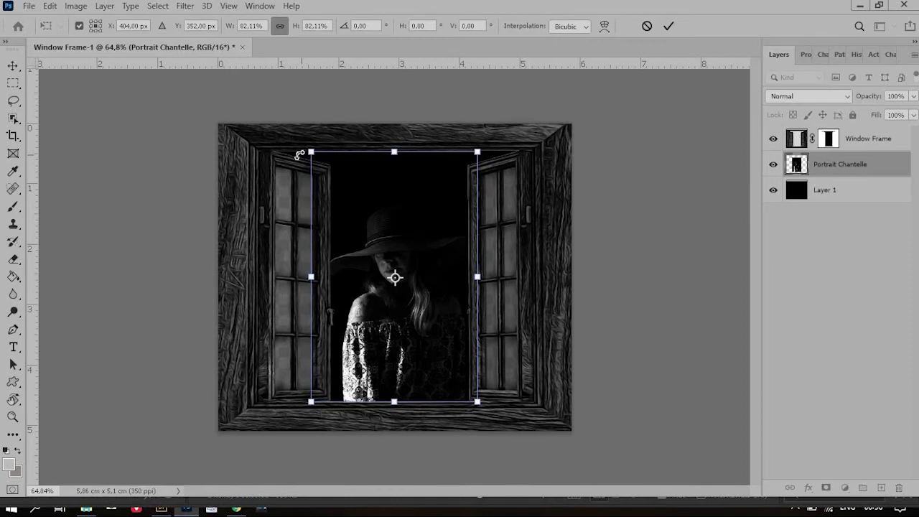
# Step: Shift the portrait horizontally to about X 421 px within the window opening and apply the transform
pyautogui.hotkey('shift', 'Right')
pyautogui.hotkey('shift', 'Right')
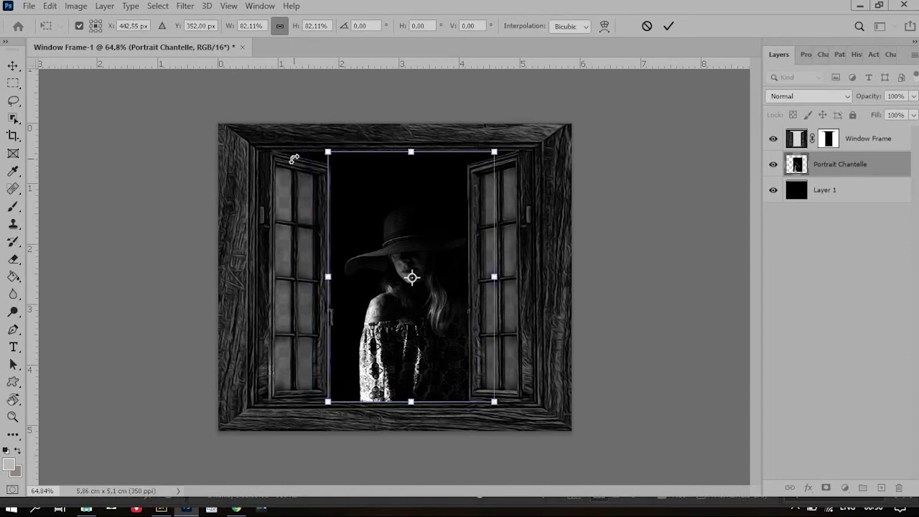
pyautogui.press('Left')
pyautogui.press('Left')
pyautogui.press('Left')
pyautogui.press('Left')
pyautogui.press('Left')
pyautogui.press('Left')
pyautogui.press('Left')
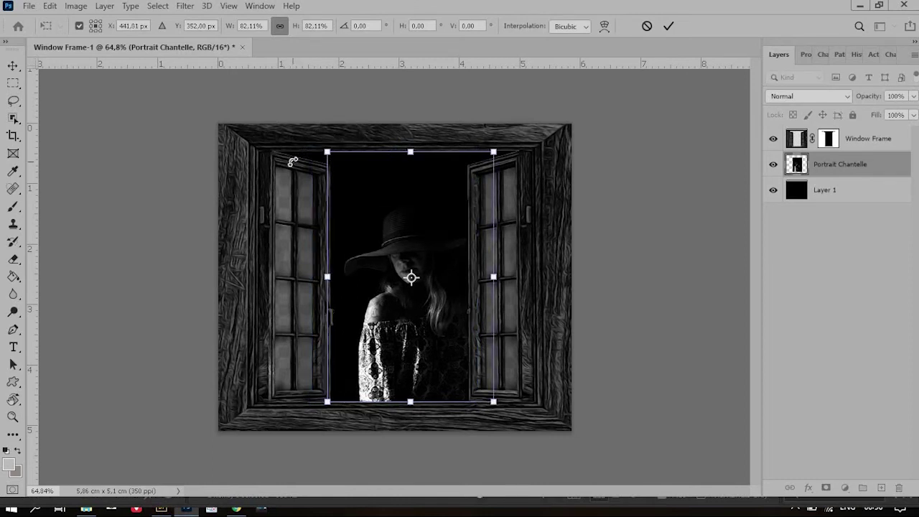
pyautogui.press('Left')
pyautogui.press('Left')
pyautogui.press('Left')
pyautogui.press('Left')
pyautogui.press('Left')
pyautogui.press('Left')
pyautogui.press('Left')
pyautogui.press('Left')
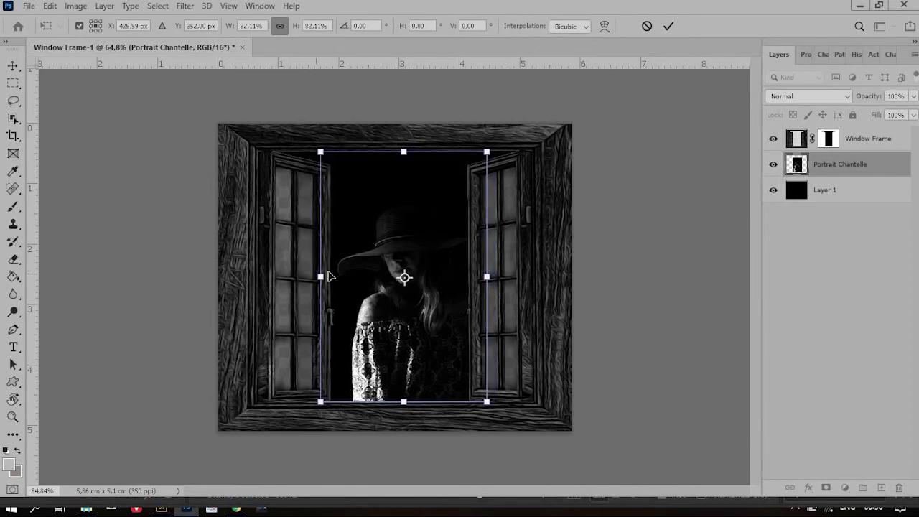
pyautogui.press('Left')
pyautogui.press('Left')
pyautogui.press('Left')
pyautogui.press('Left')
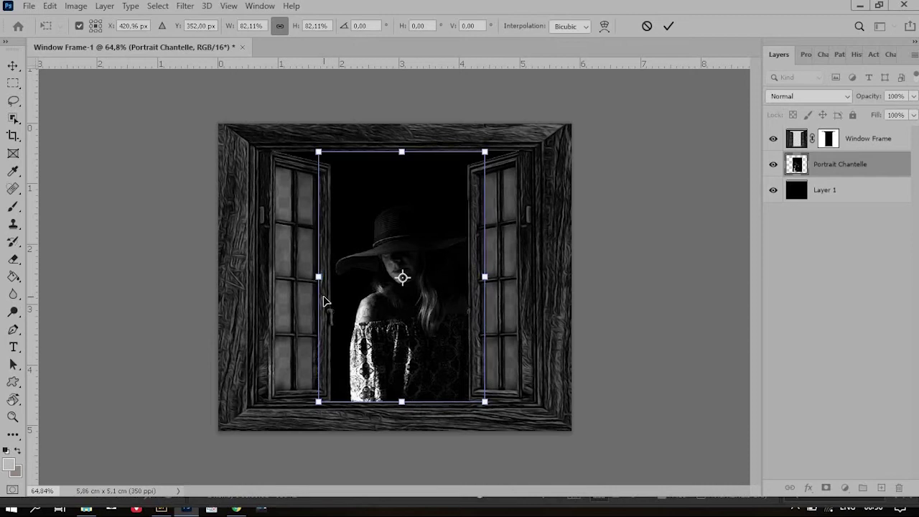
pyautogui.click(668, 30)
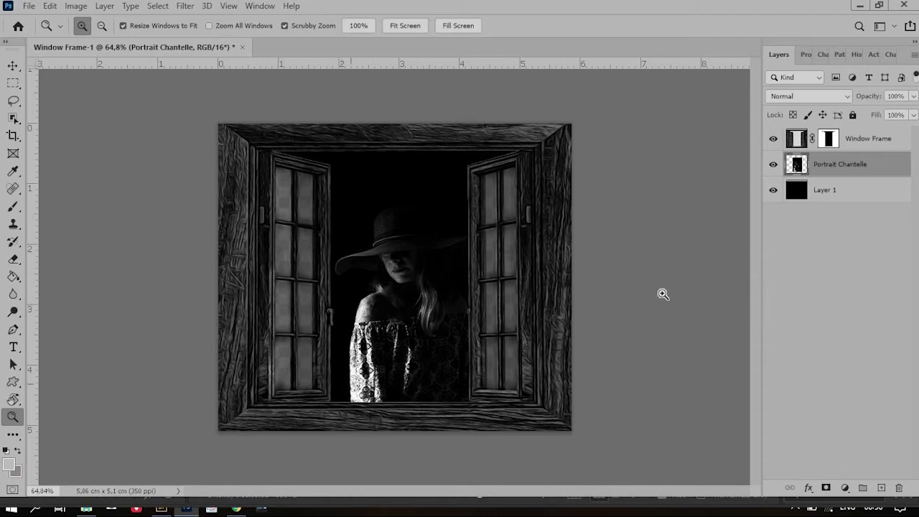
# Step: Open the Window Frame layer mask in Select and Mask, zoomed in on the inner corner of the right shutter
pyautogui.click(861, 141)
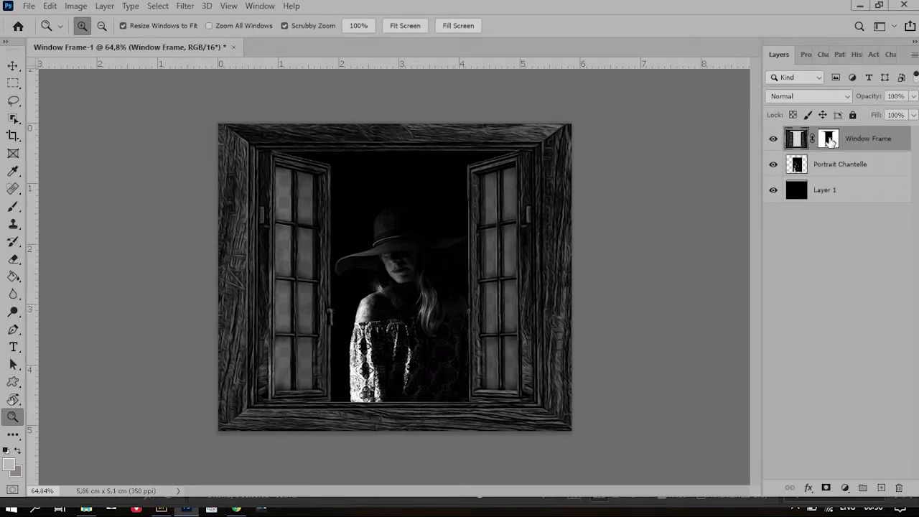
pyautogui.click(828, 138)
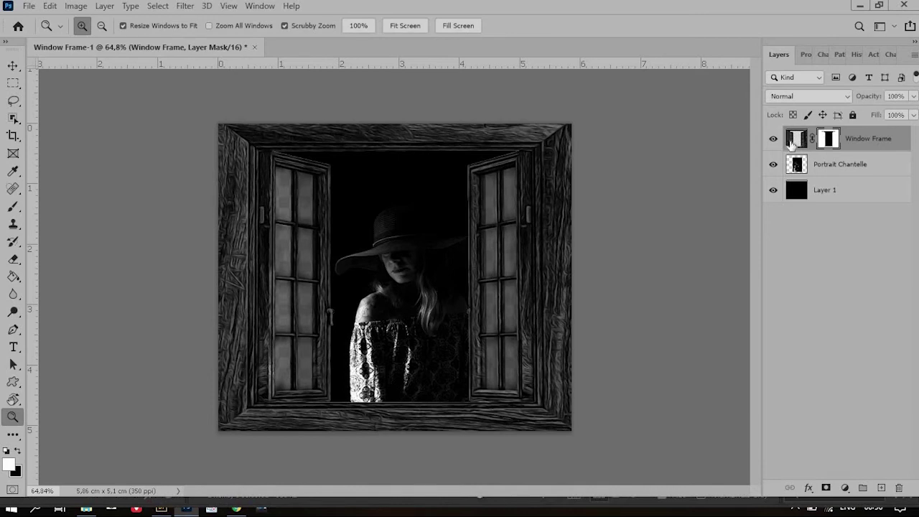
pyautogui.moveTo(470, 174); pyautogui.dragTo(564, 333)
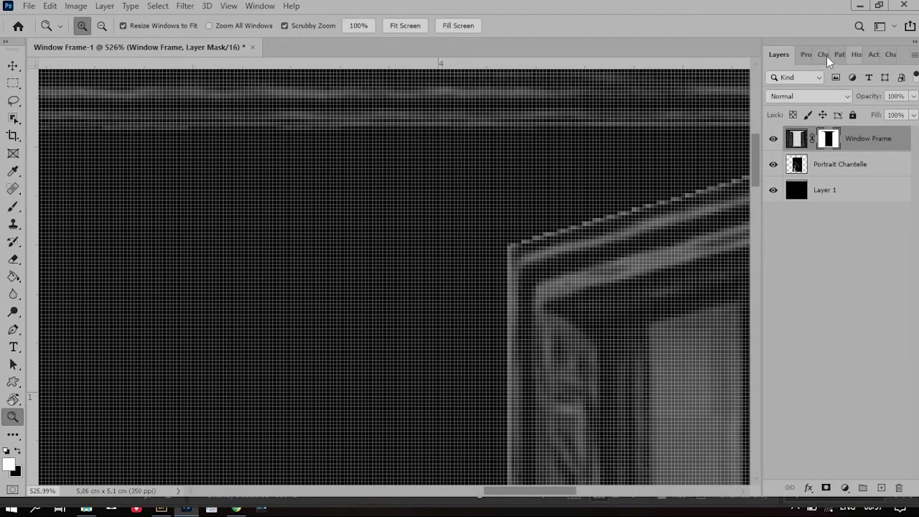
pyautogui.click(807, 56)
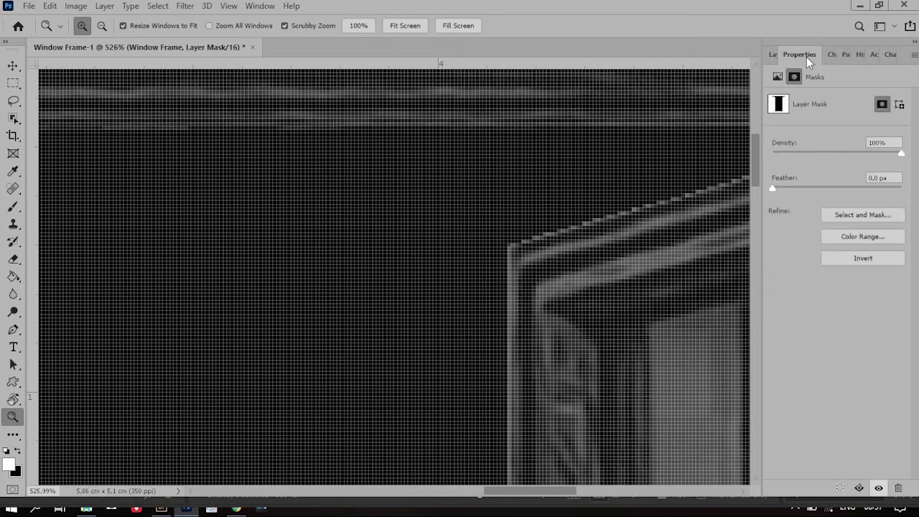
pyautogui.click(848, 216)
pyautogui.click(847, 219)
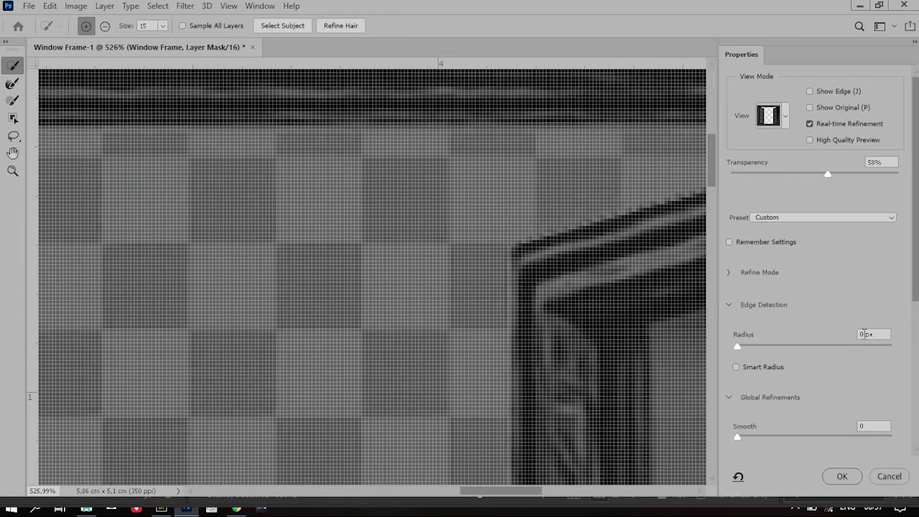
# Step: Set the edge detection radius to 1 px with Smart Radius enabled, and leave Smooth at 0 after trying a higher value
pyautogui.write('1')
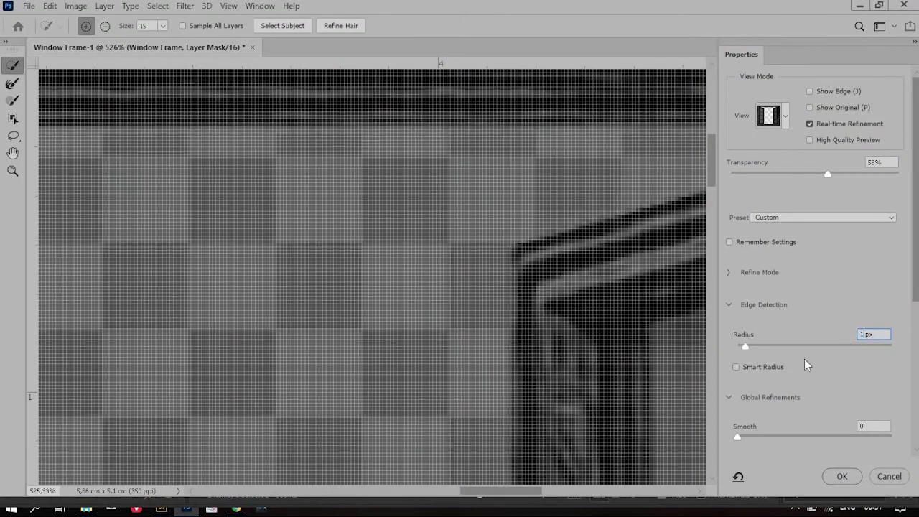
pyautogui.click(734, 368)
pyautogui.scroll(-3, 755, 324)
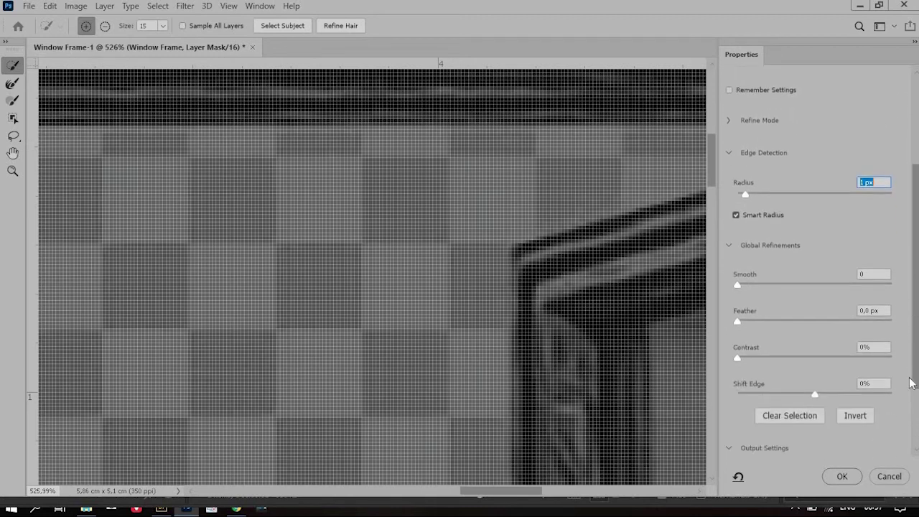
pyautogui.click(747, 283)
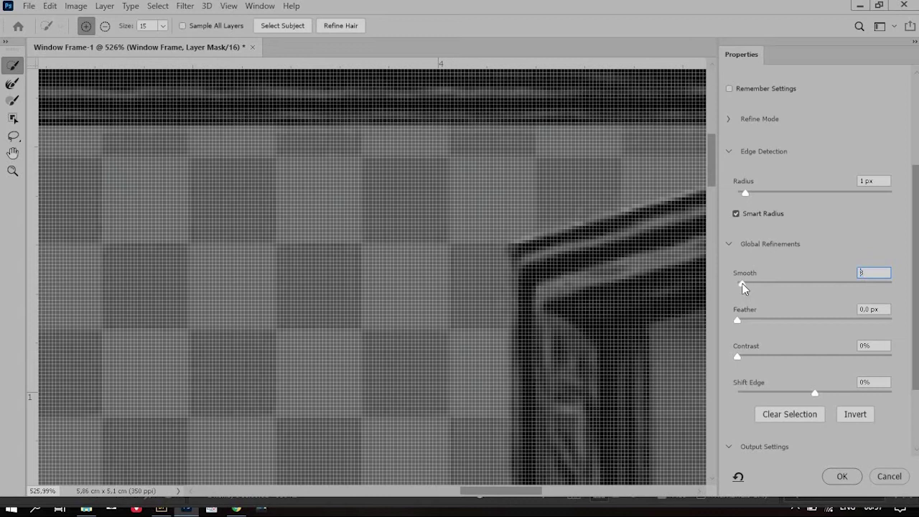
pyautogui.moveTo(744, 283); pyautogui.dragTo(732, 289)
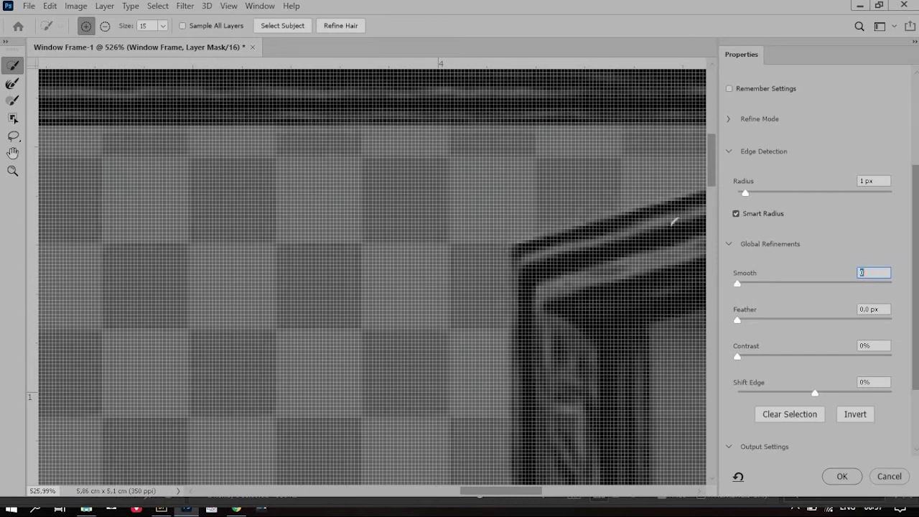
# Step: Set the mask's Feather to 0.3 px and apply the Select and Mask refinement to the Window Frame layer
pyautogui.click(740, 319)
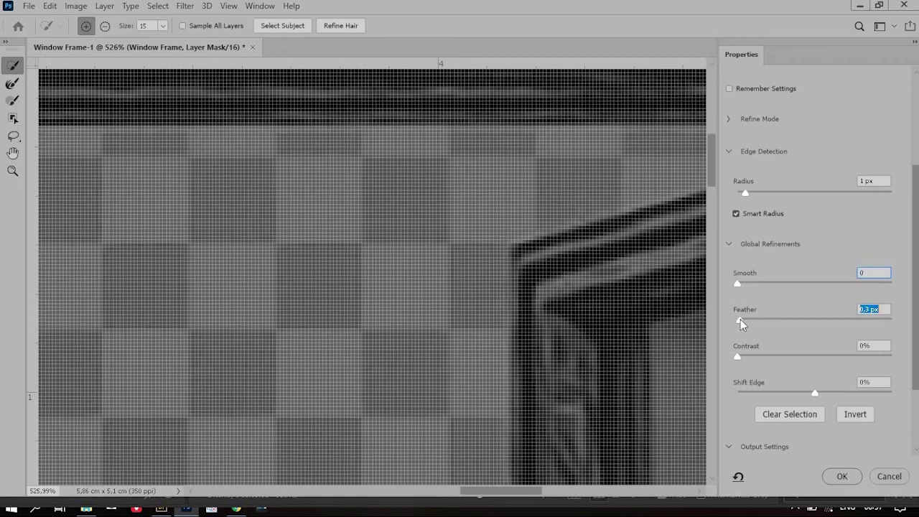
pyautogui.click(833, 475)
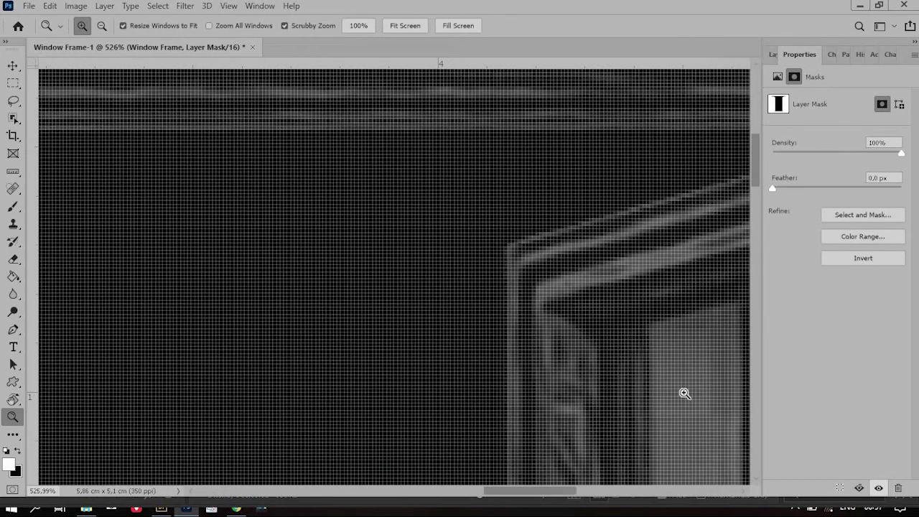
pyautogui.click(771, 55)
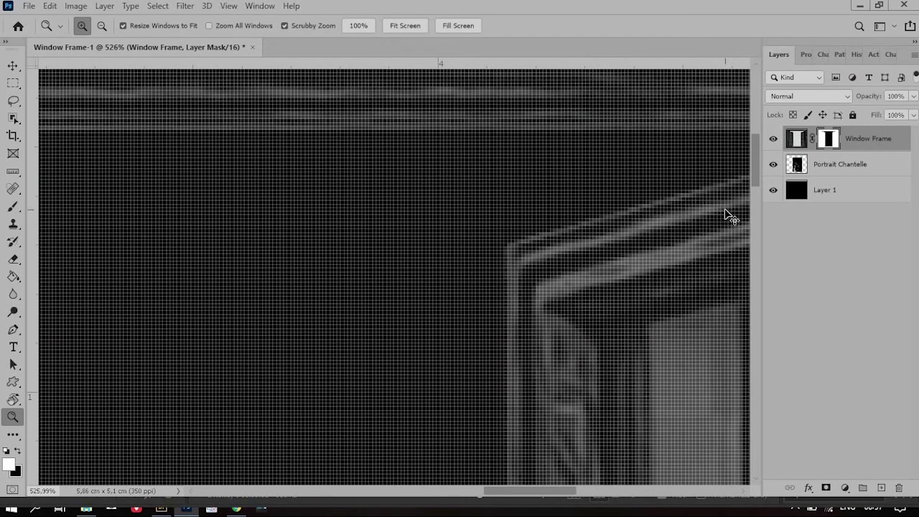
# Step: Merge all visible layers into a single layer
pyautogui.hotkey('ctrl', '0')
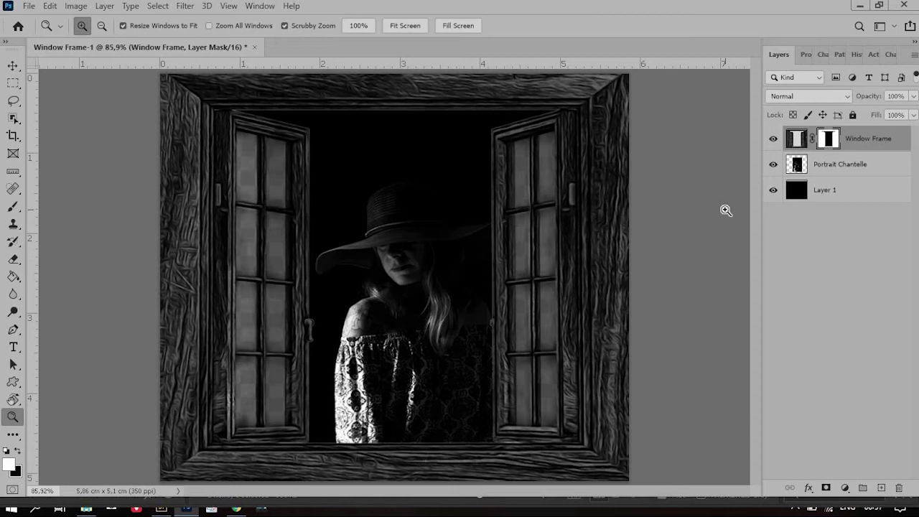
pyautogui.rightClick(863, 139)
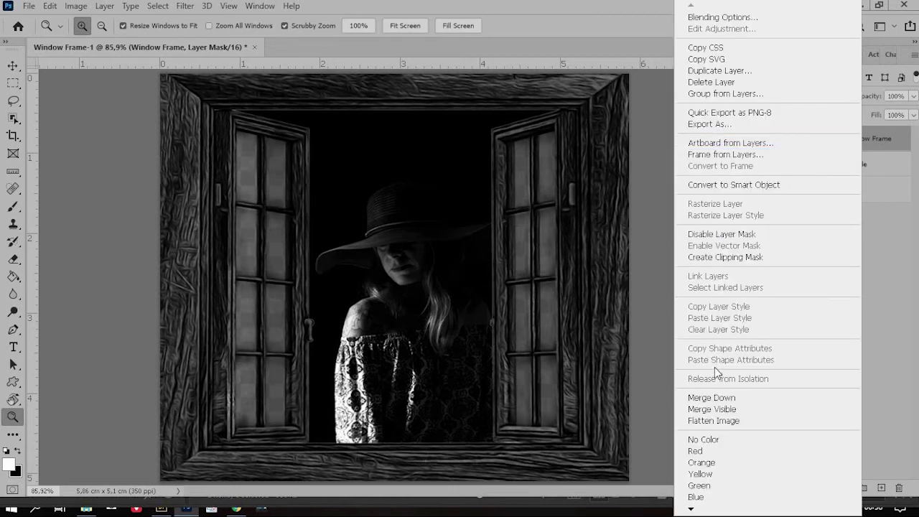
pyautogui.click(717, 409)
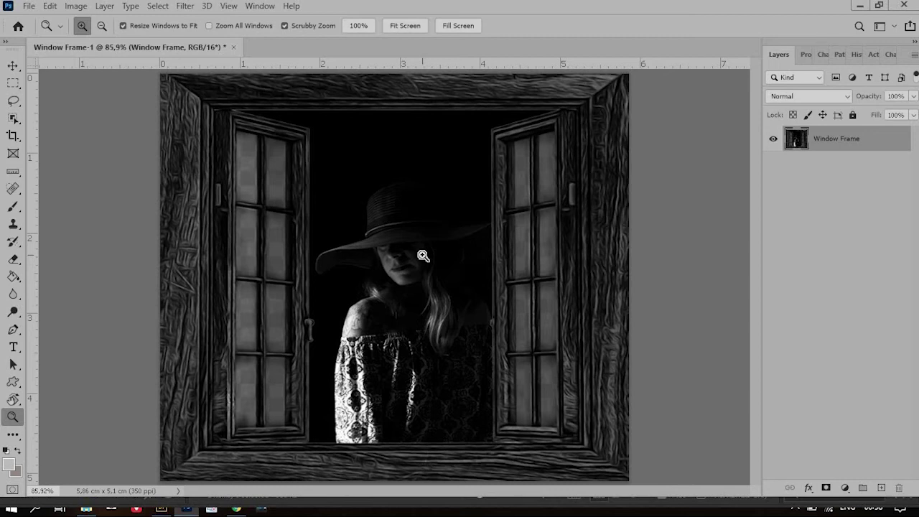
# Step: Add a brightening Curves adjustment layer with its midtone point at input 125, output 155, and name it "lite"
pyautogui.click(846, 488)
pyautogui.click(836, 309)
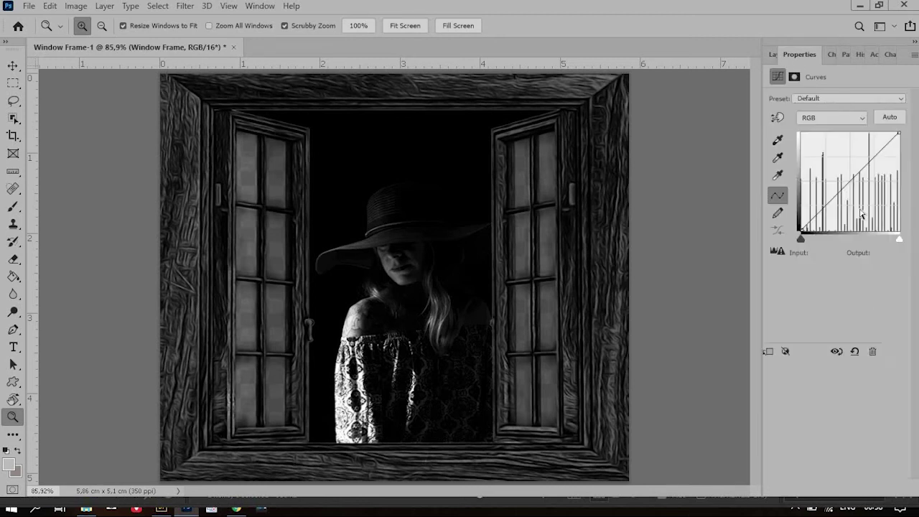
pyautogui.moveTo(850, 183); pyautogui.dragTo(850, 172)
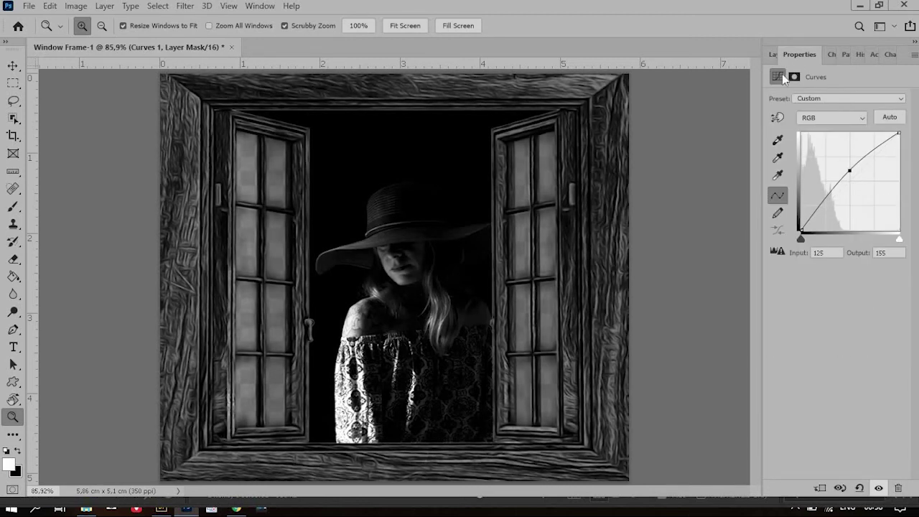
pyautogui.click(772, 55)
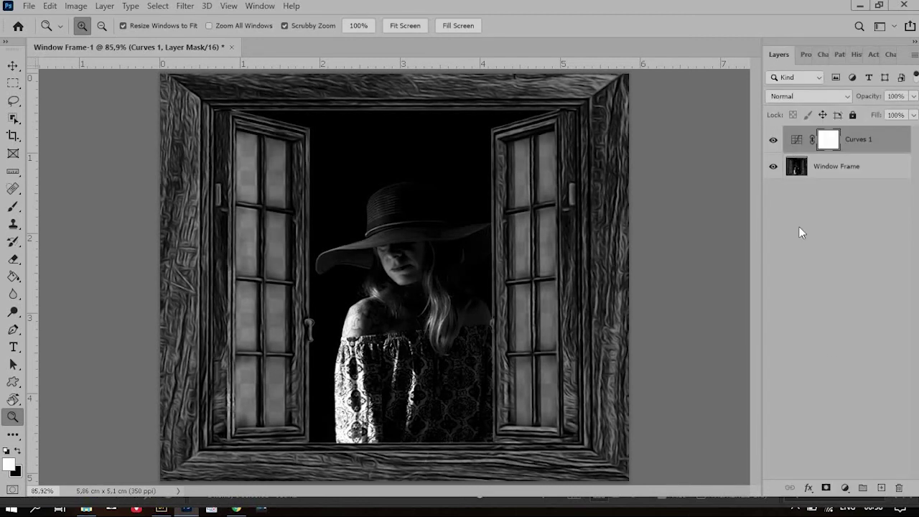
pyautogui.doubleClick(860, 139)
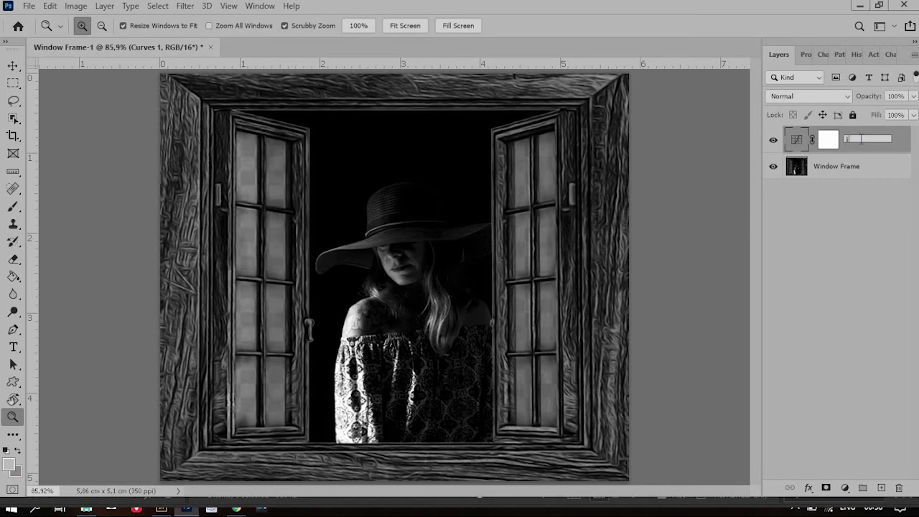
pyautogui.write('lite')
# Step: Add a darkening Curves adjustment layer with a point at input 101, output 76, and name it "dark"
pyautogui.click(845, 488)
pyautogui.click(837, 314)
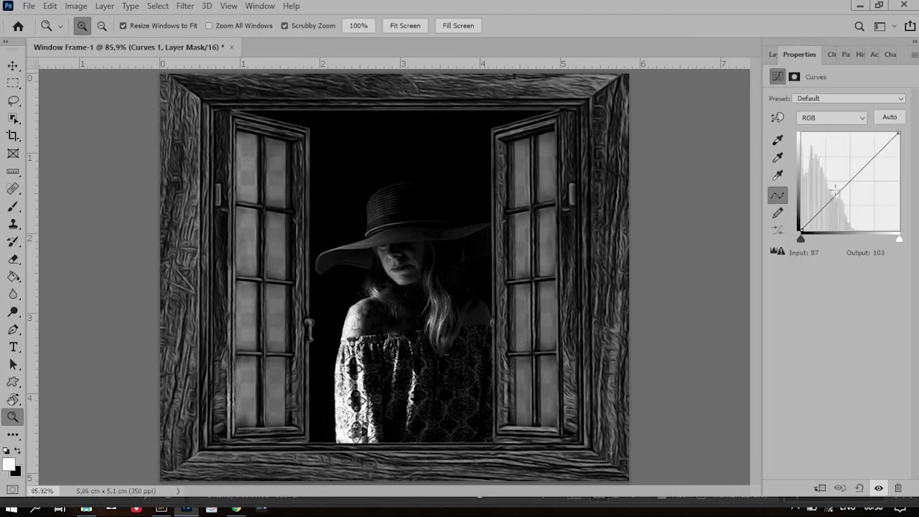
pyautogui.moveTo(839, 191); pyautogui.dragTo(840, 201)
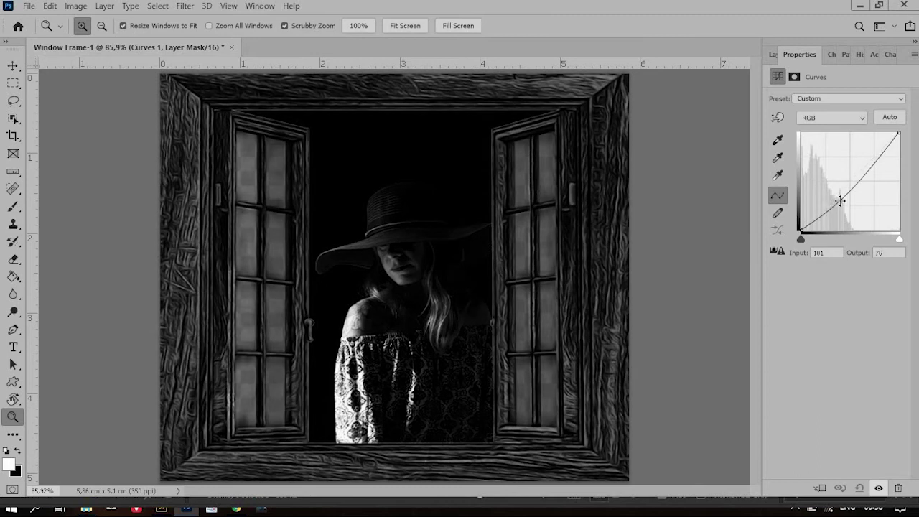
pyautogui.click(773, 55)
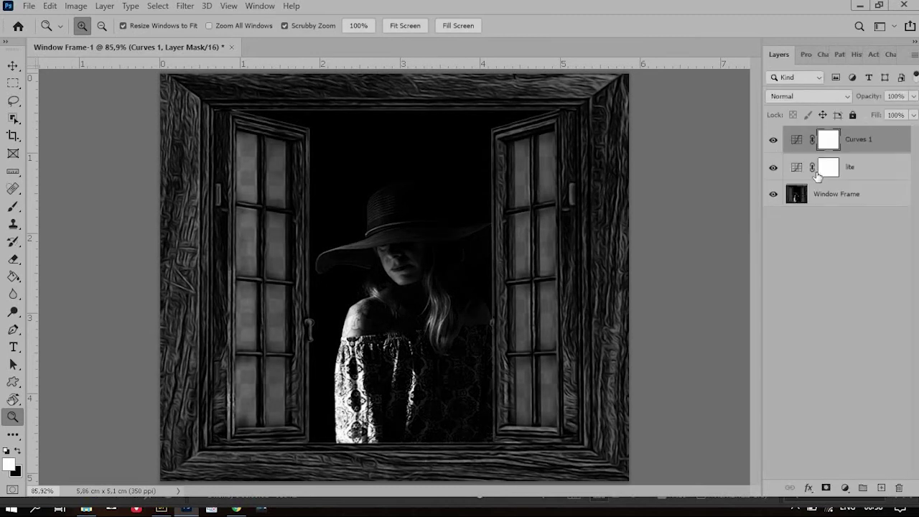
pyautogui.doubleClick(858, 139)
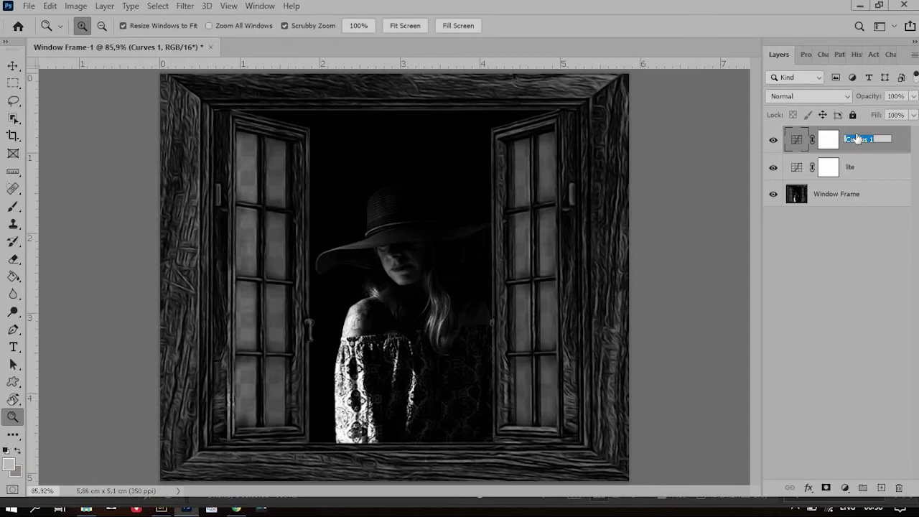
pyautogui.write('dark')
pyautogui.press('Return')
# Step: Fill the layer masks of the dark and lite Curves layers with black using the Paint Bucket
pyautogui.click(830, 140)
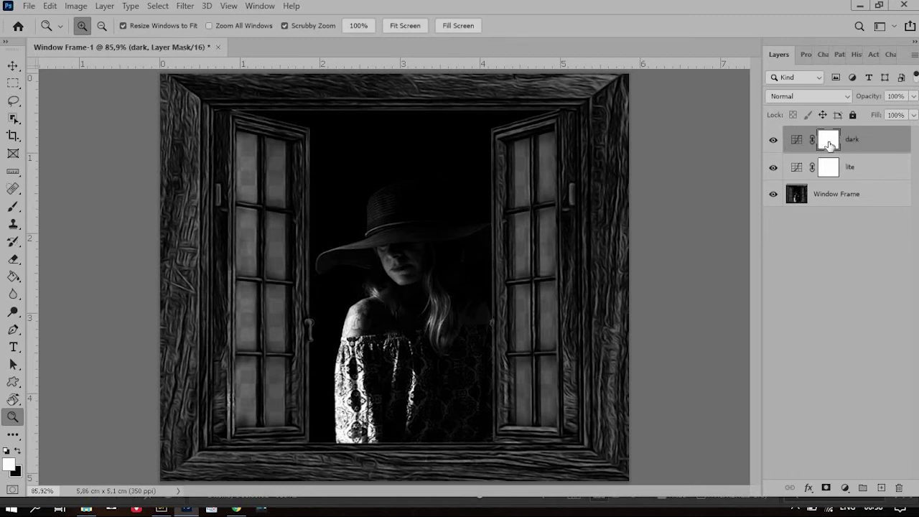
pyautogui.click(13, 277)
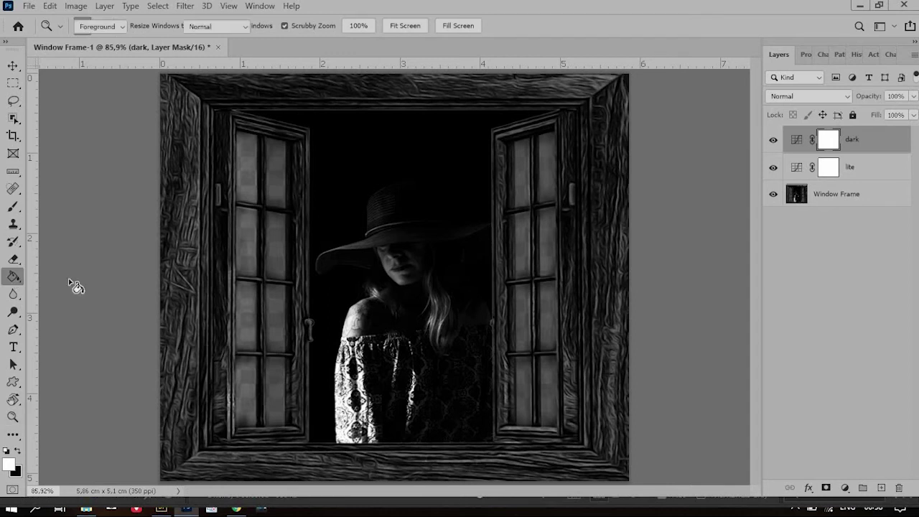
pyautogui.press('x')
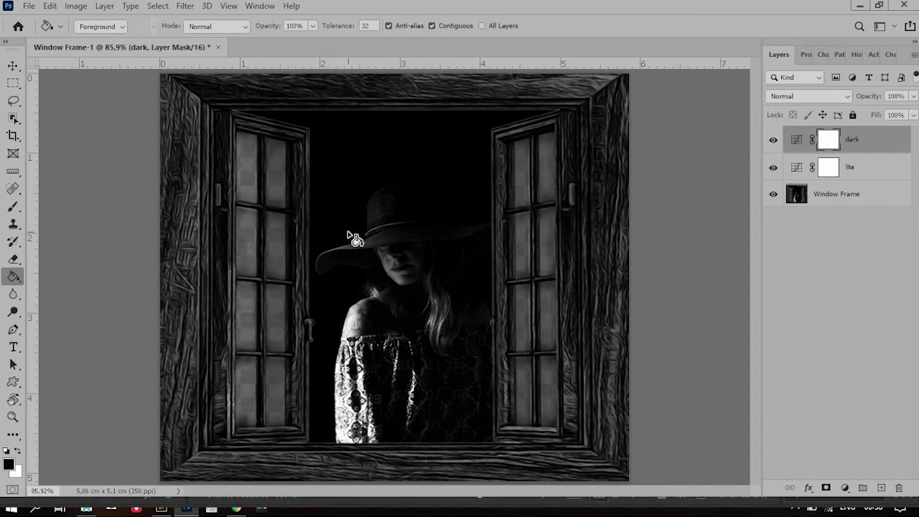
pyautogui.click(510, 231)
pyautogui.click(825, 169)
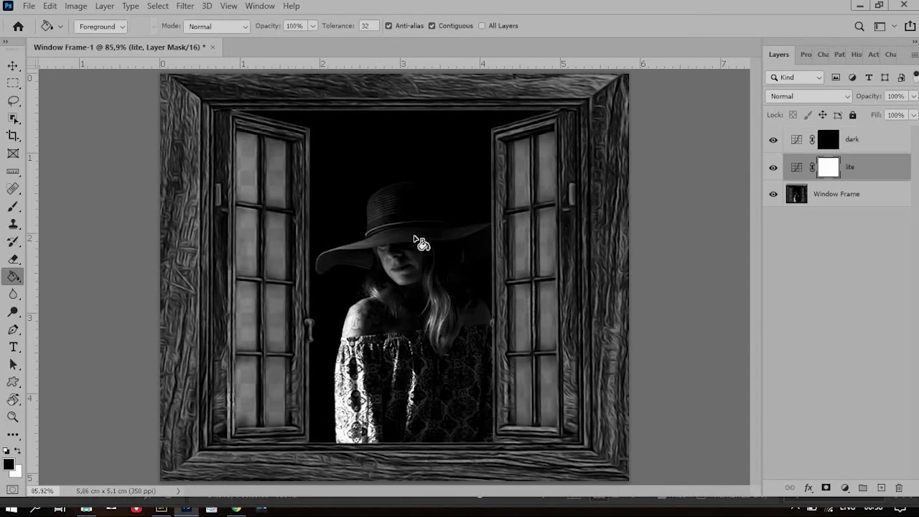
pyautogui.click(414, 237)
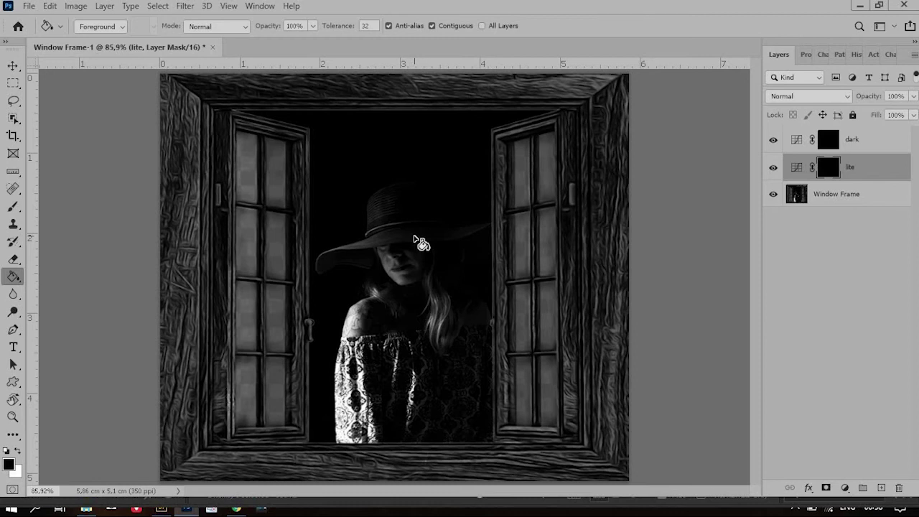
# Step: Set up a soft white brush of 40 px, 2% hardness and 28% opacity for painting the lite mask on the face
pyautogui.press('b')
pyautogui.press('x')
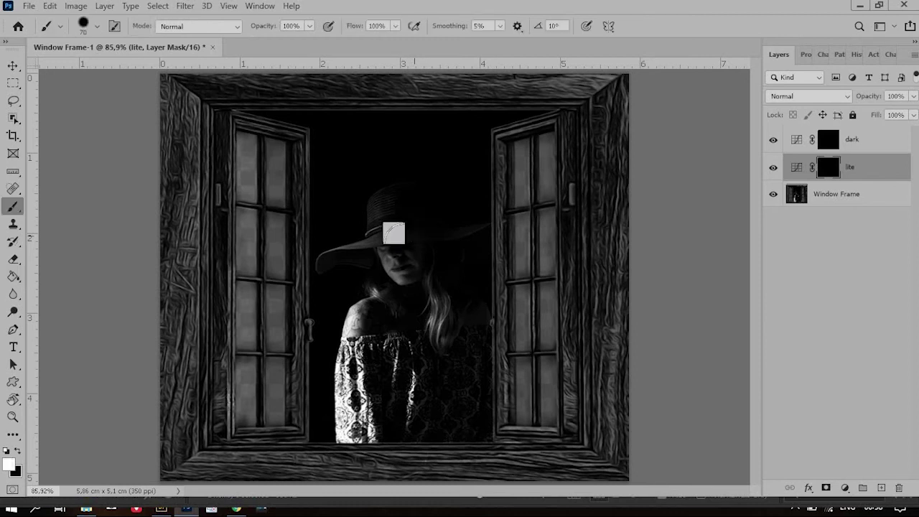
pyautogui.press('z')
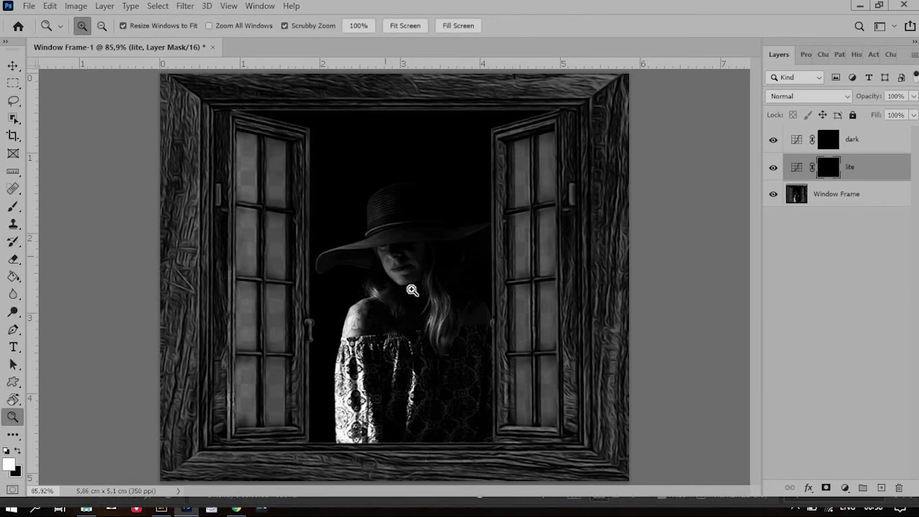
pyautogui.moveTo(410, 287); pyautogui.dragTo(460, 350)
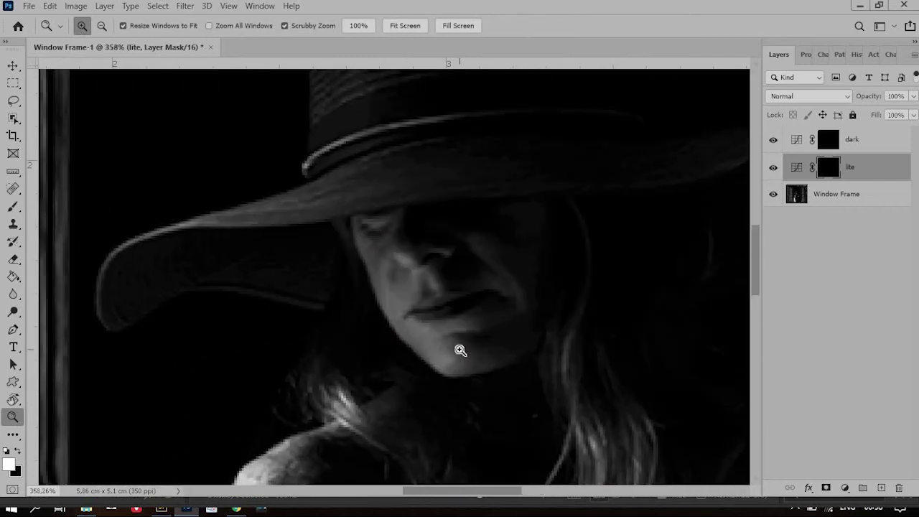
pyautogui.press('b')
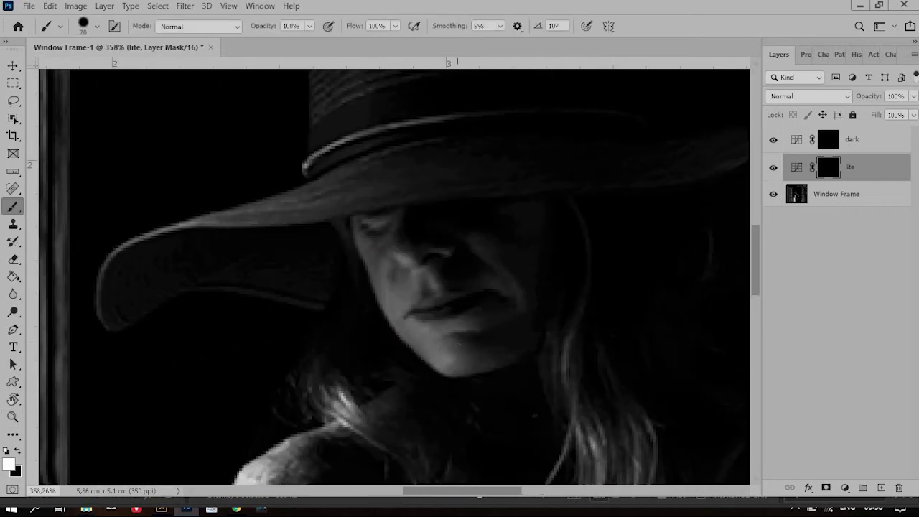
pyautogui.press('x')
pyautogui.press('x')
pyautogui.click(310, 27)
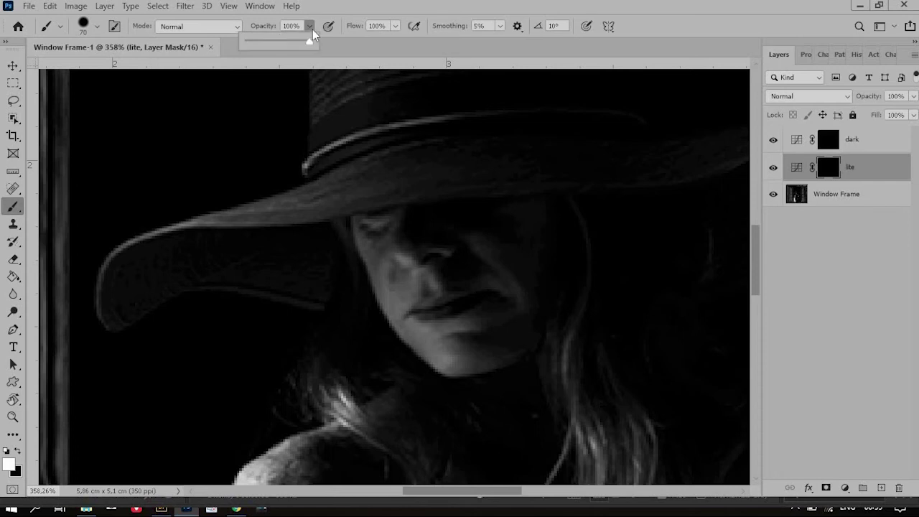
pyautogui.click(265, 44)
pyautogui.press('[')
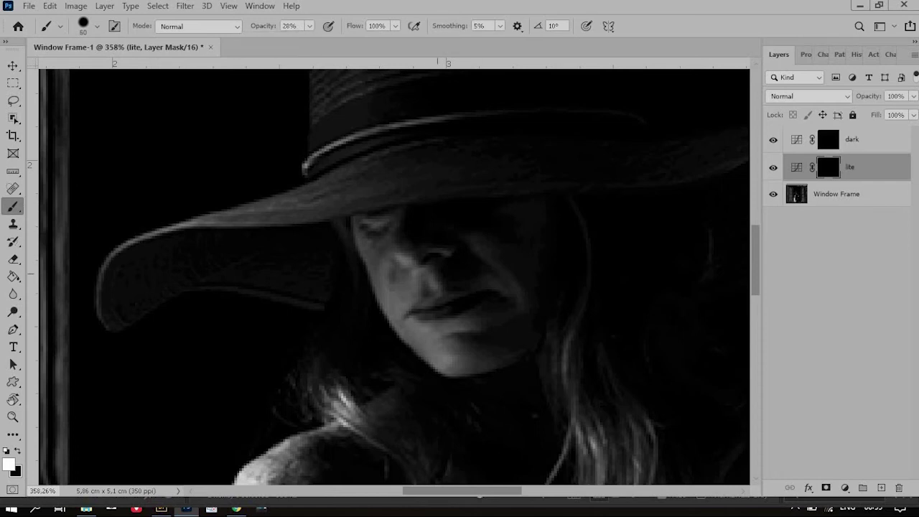
pyautogui.press('[')
pyautogui.press('[')
pyautogui.rightClick(435, 291)
pyautogui.click(501, 313)
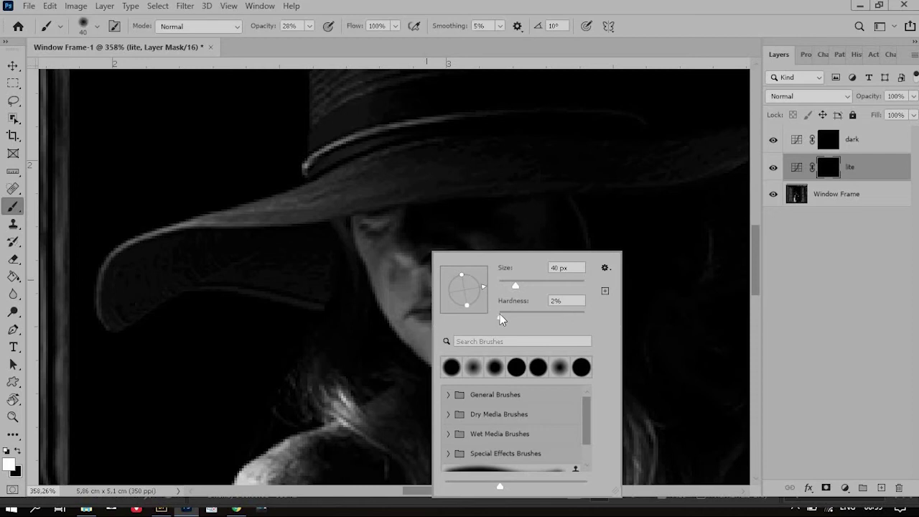
pyautogui.press('Return')
# Step: Paint white on the lite mask over the highlights of the woman's face, reducing the brush from 25 to 10 px
pyautogui.press('[')
pyautogui.press('[')
pyautogui.press('[')
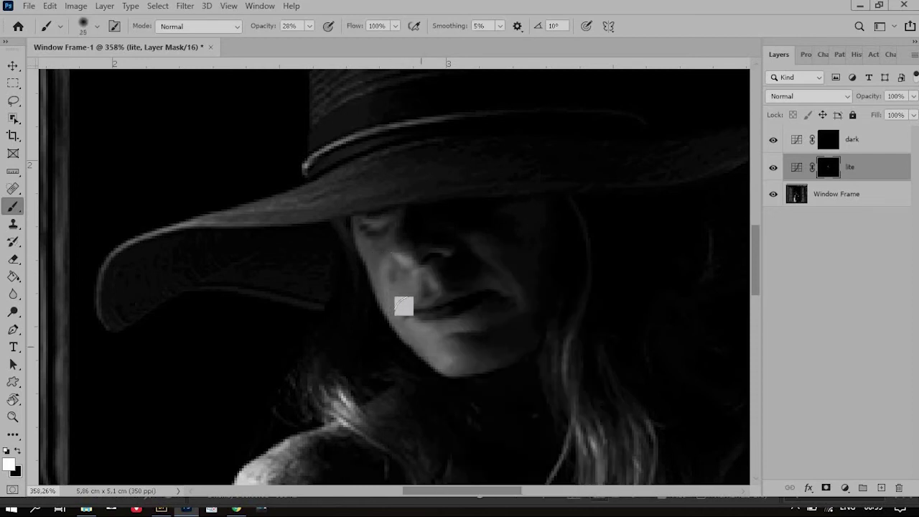
pyautogui.press('[')
pyautogui.press('[')
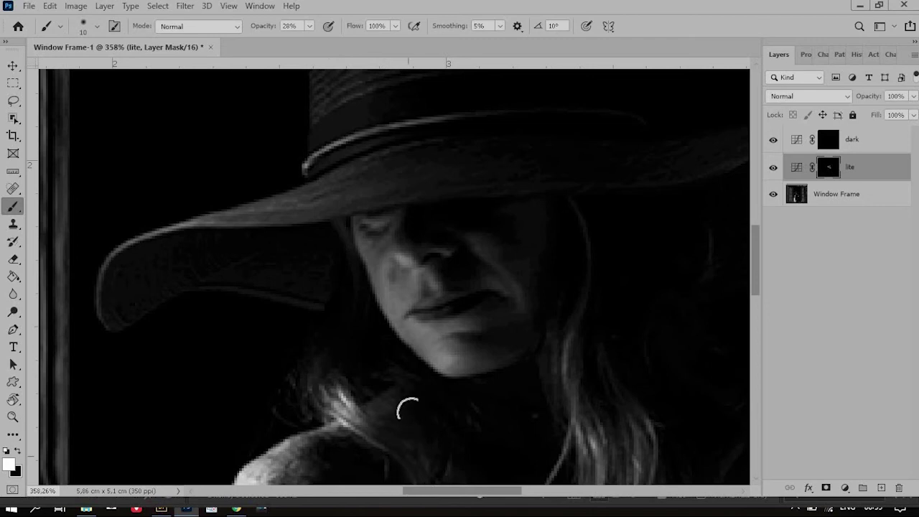
# Step: Brighten the neck, hair and hat by painting white on the lite mask with a 25 px brush
pyautogui.press(']')
pyautogui.press(']')
pyautogui.press(']')
pyautogui.moveTo(415, 335); pyautogui.dragTo(400, 232)
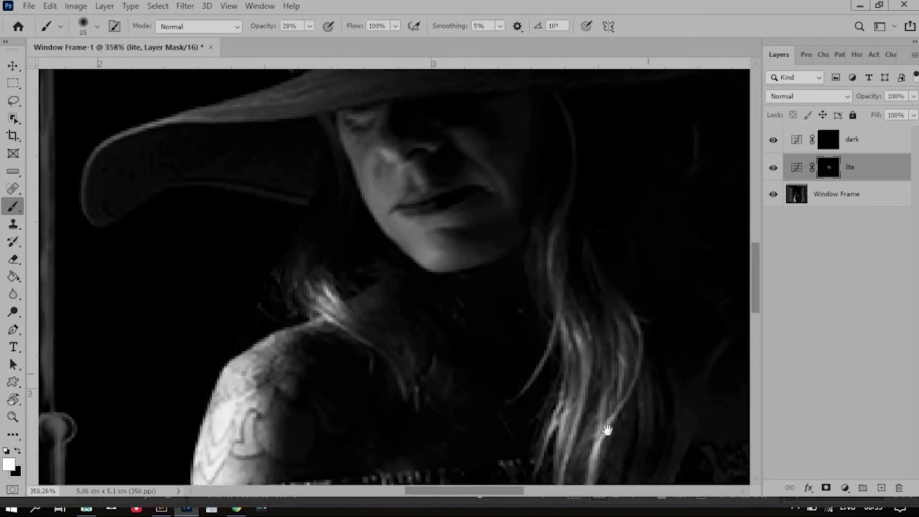
pyautogui.moveTo(675, 177); pyautogui.dragTo(583, 323)
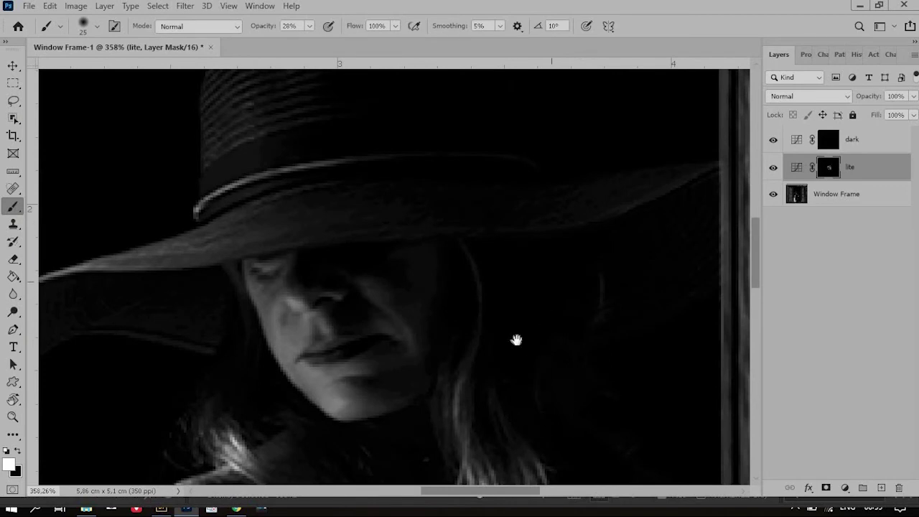
pyautogui.moveTo(517, 281); pyautogui.dragTo(483, 340)
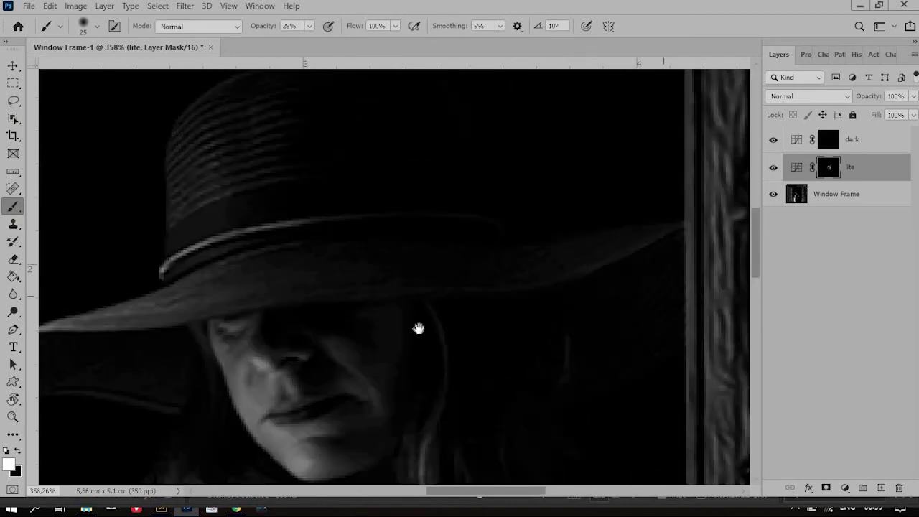
pyautogui.moveTo(419, 328); pyautogui.dragTo(711, 322)
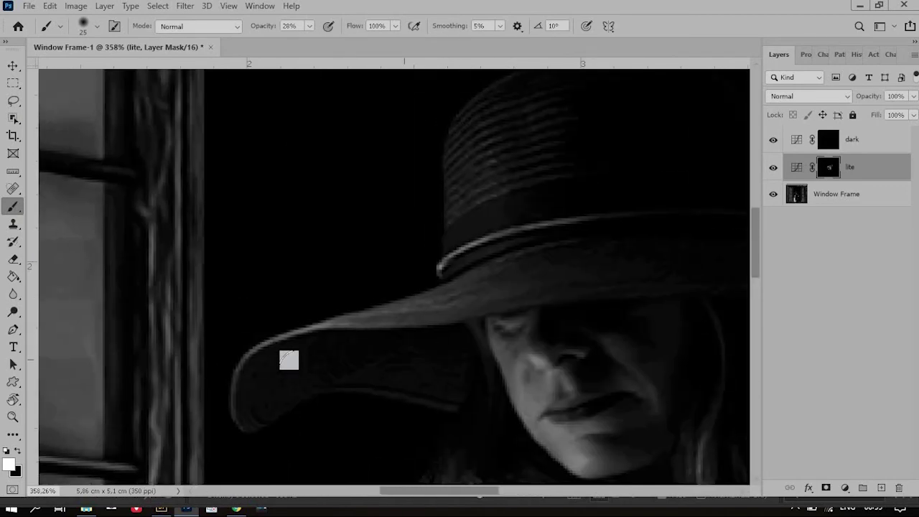
pyautogui.moveTo(462, 322); pyautogui.dragTo(441, 248)
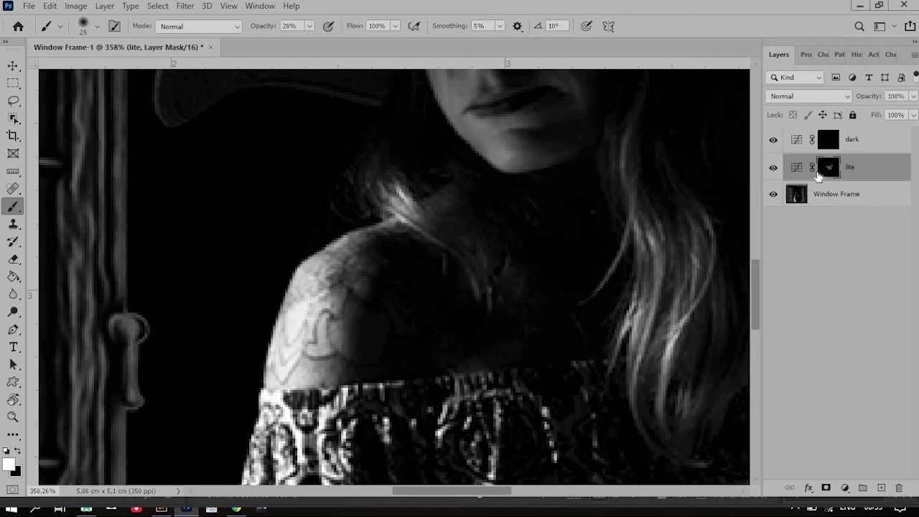
# Step: Compare the portrait with the lite Curves layer hidden and shown, checking the face, hat and shoulder
pyautogui.click(774, 168)
pyautogui.click(774, 168)
pyautogui.scroll(5, 601, 395)
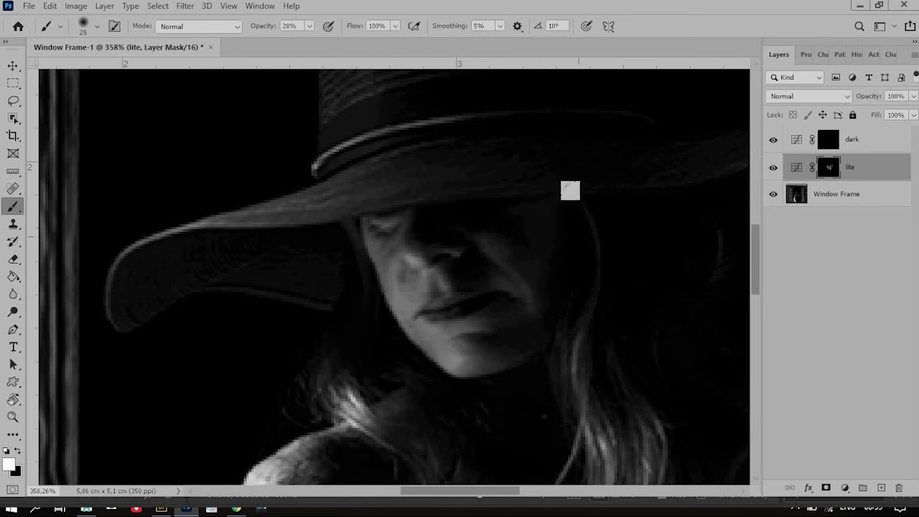
pyautogui.moveTo(618, 351)
pyautogui.mouseDown()
pyautogui.moveTo(626, 227)
pyautogui.moveTo(647, 146)
pyautogui.mouseUp()
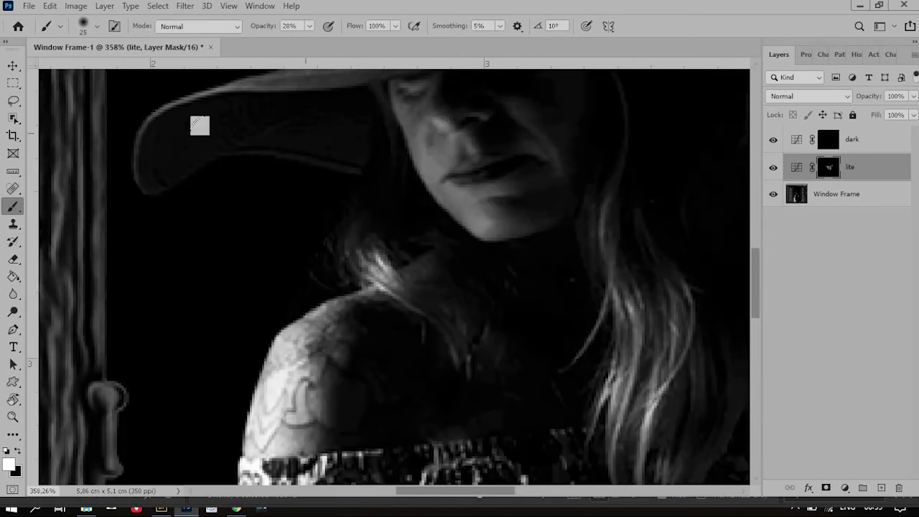
# Step: Brighten the shoulder and the upper dress pattern by painting white on the lite mask with a 25 px brush at 28% opacity
pyautogui.moveTo(389, 302); pyautogui.dragTo(357, 178)
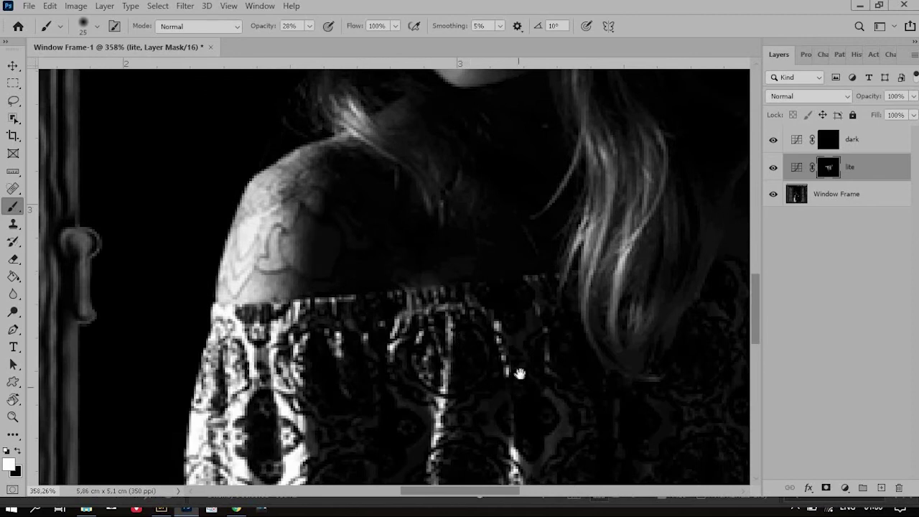
pyautogui.moveTo(517, 376); pyautogui.dragTo(456, 220)
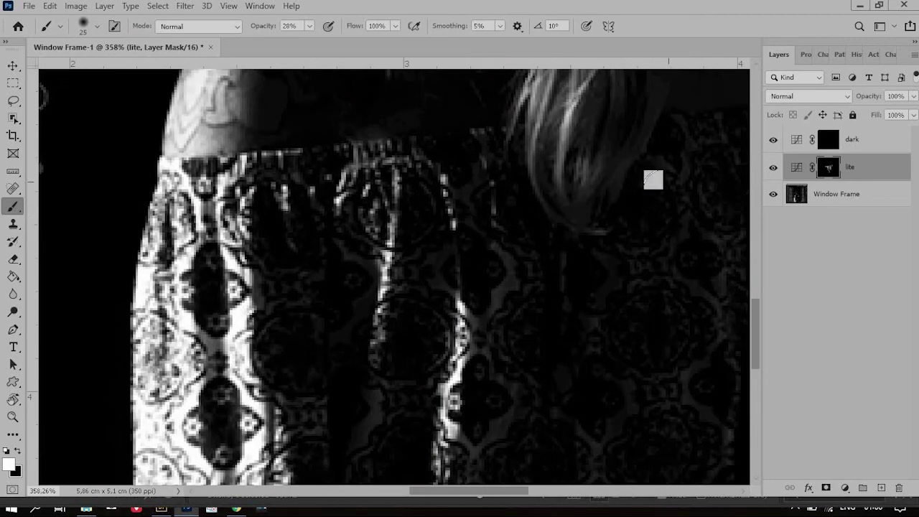
pyautogui.moveTo(659, 363)
pyautogui.mouseDown()
pyautogui.moveTo(618, 273)
pyautogui.moveTo(624, 203)
pyautogui.mouseUp()
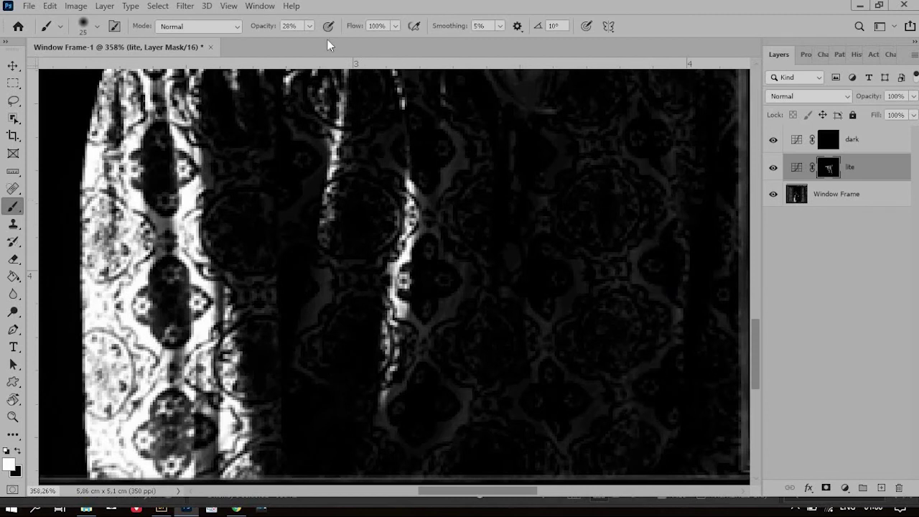
# Step: Raise the brush opacity to 100%, enlarge it to 45 px and paint white on the lite mask over the dress highlights
pyautogui.click(309, 26)
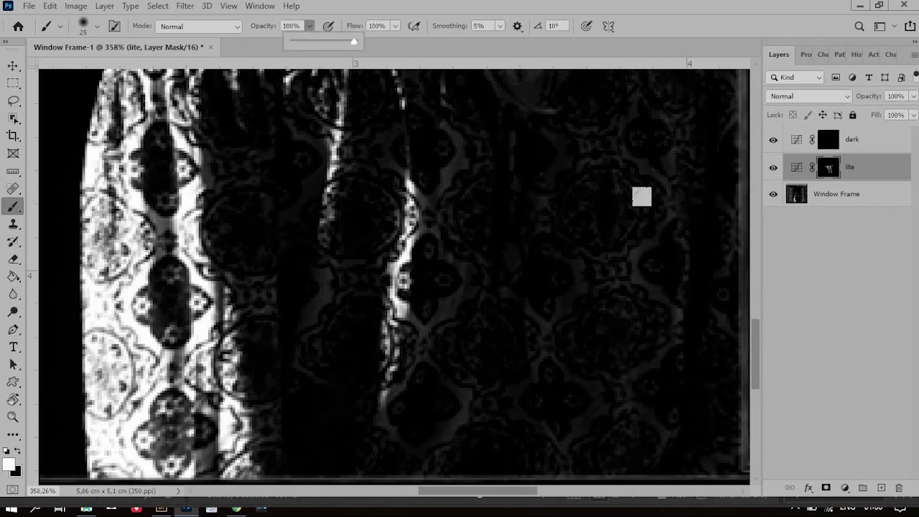
pyautogui.press(']')
pyautogui.press(']')
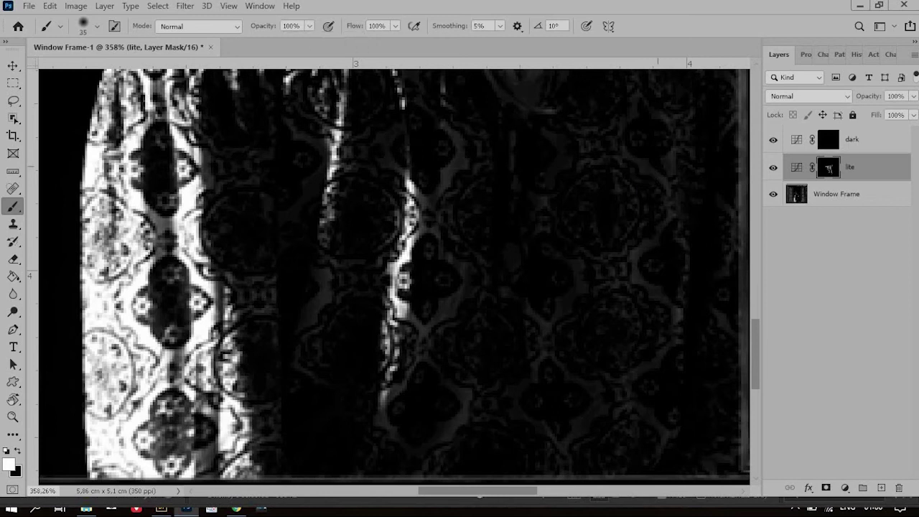
pyautogui.moveTo(646, 330); pyautogui.dragTo(535, 271)
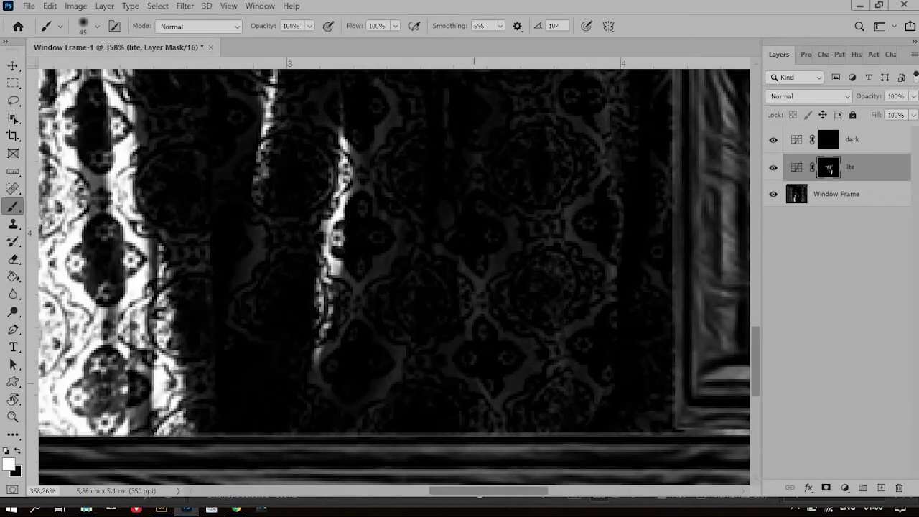
pyautogui.moveTo(332, 283); pyautogui.dragTo(348, 415)
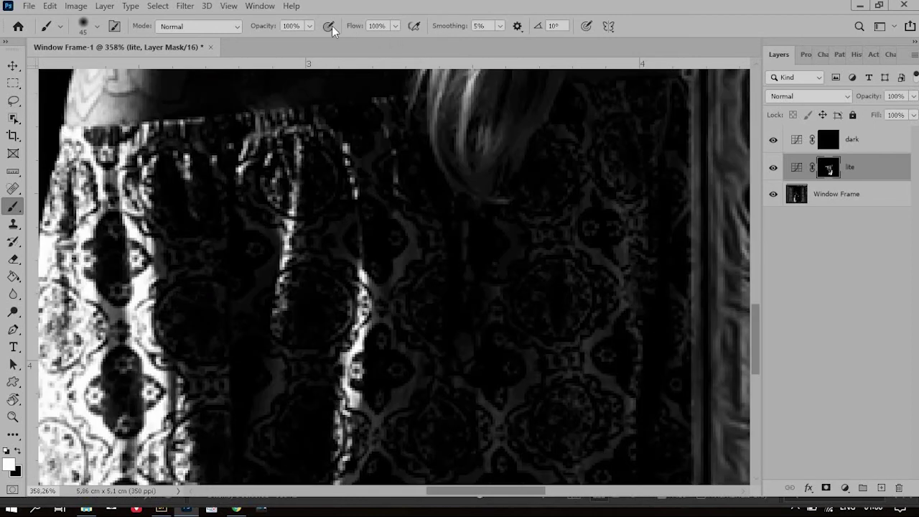
# Step: Set the brush opacity to 37% and darken the hat by painting white on the dark mask, reducing the brush to 20 px
pyautogui.moveTo(309, 26); pyautogui.dragTo(272, 38)
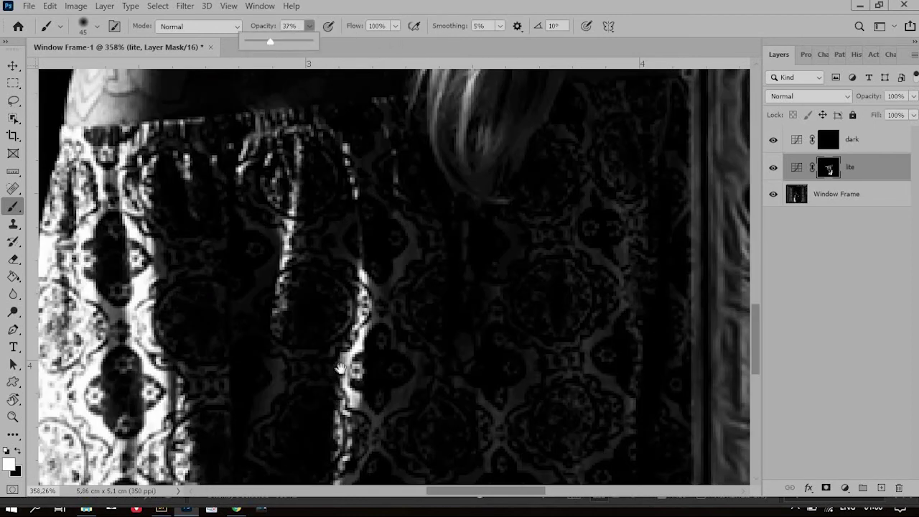
pyautogui.moveTo(344, 179); pyautogui.dragTo(345, 431)
pyautogui.moveTo(496, 208); pyautogui.dragTo(488, 344)
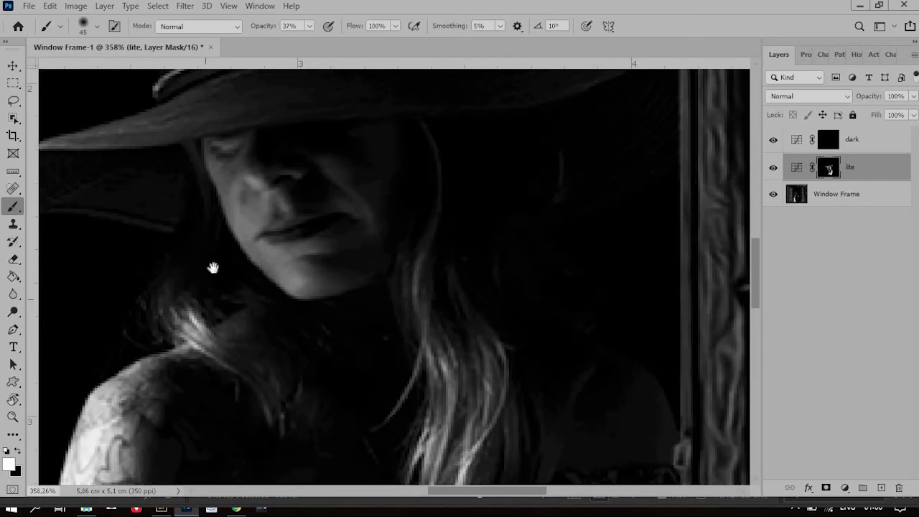
pyautogui.click(828, 140)
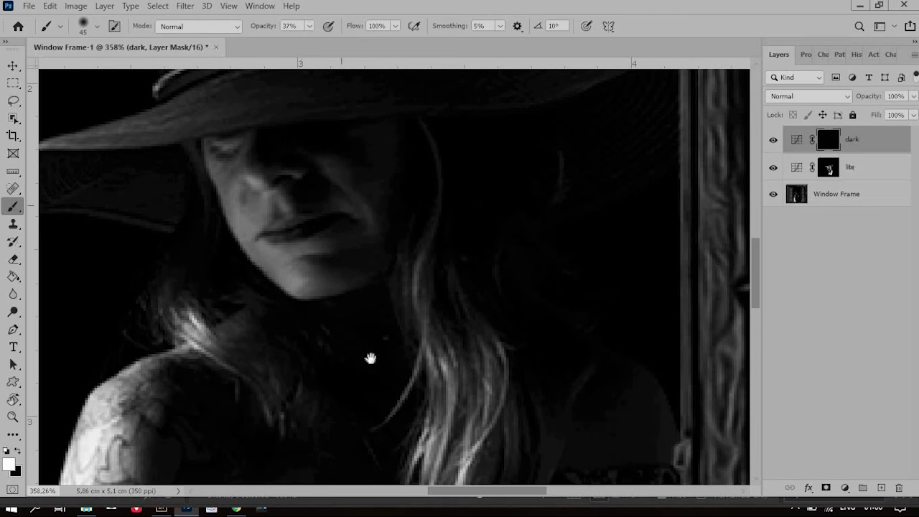
pyautogui.scroll(4, 369, 359)
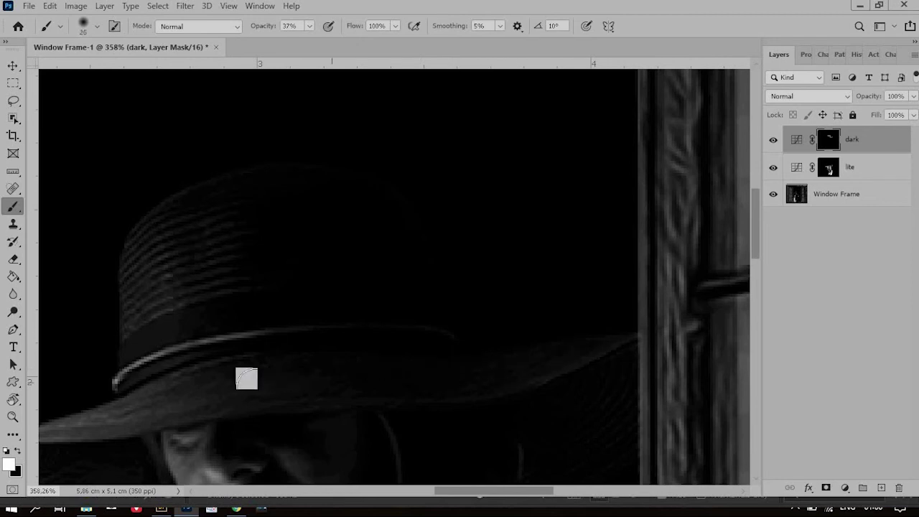
pyautogui.moveTo(246, 390); pyautogui.dragTo(342, 168)
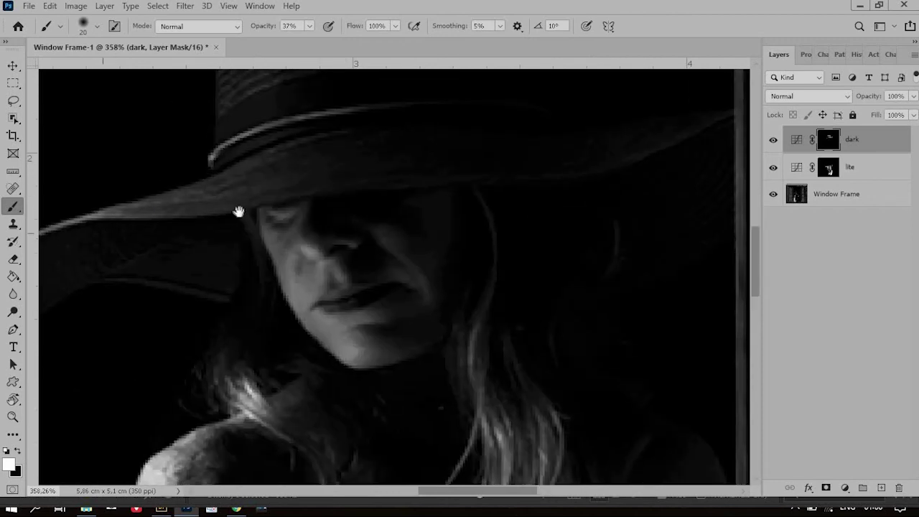
pyautogui.moveTo(238, 211); pyautogui.dragTo(433, 154)
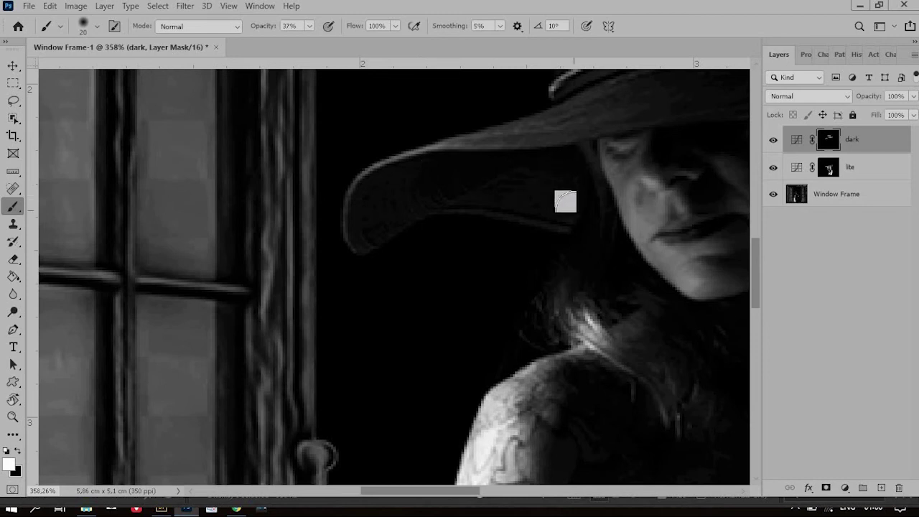
# Step: Paint white on the dark mask over the shadows around the hair and neck with a 9 px brush
pyautogui.press('[')
pyautogui.press('[')
pyautogui.press('[')
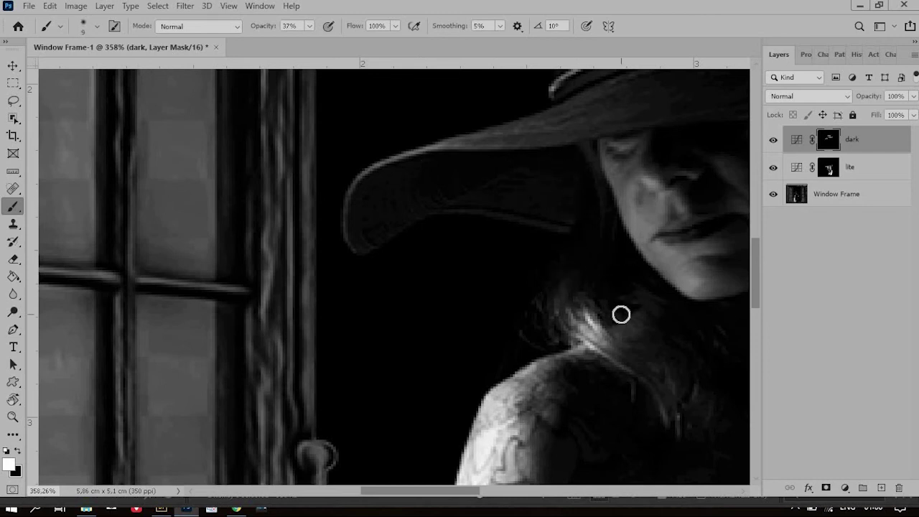
pyautogui.moveTo(637, 313); pyautogui.dragTo(433, 301)
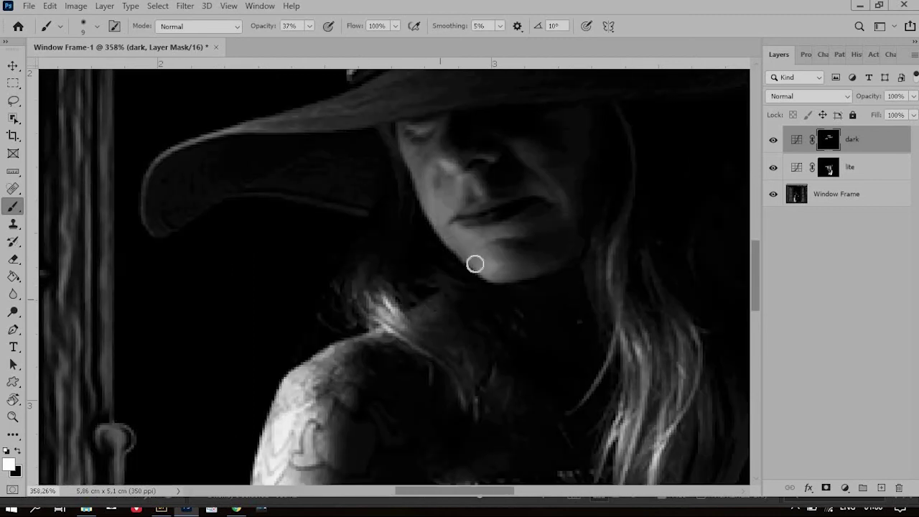
# Step: Enlarge the brush to 20 px and paint white on the dark mask over the shadowed neck, chest and shoulder
pyautogui.press(']')
pyautogui.press(']')
pyautogui.press(']')
pyautogui.moveTo(550, 359); pyautogui.dragTo(497, 137)
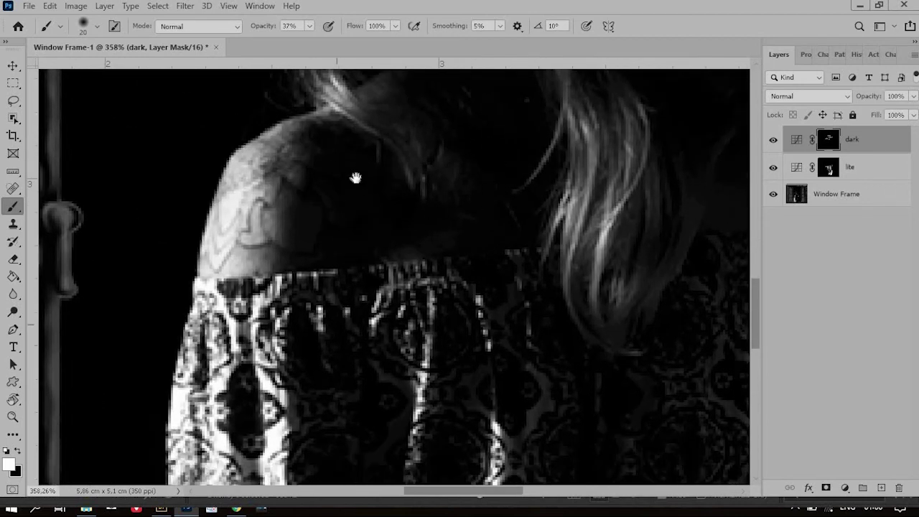
pyautogui.moveTo(356, 177); pyautogui.dragTo(375, 36)
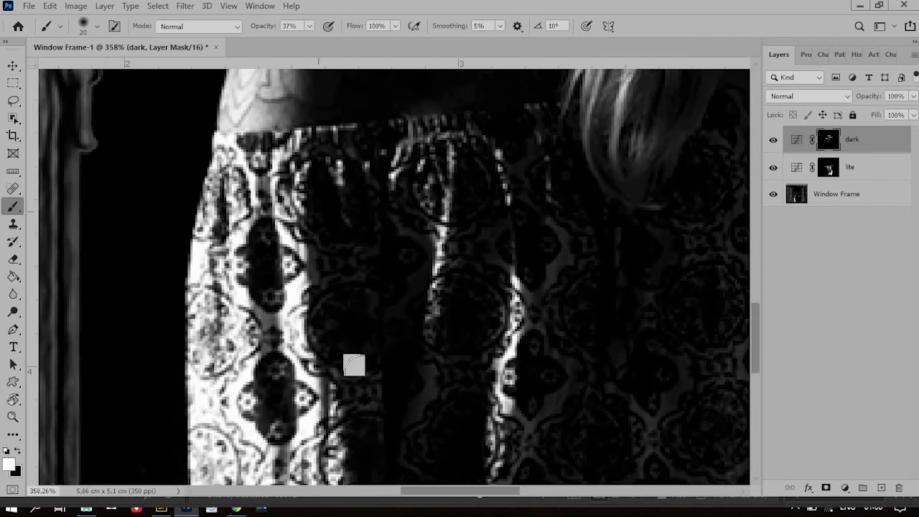
# Step: Raise the brush opacity to 100% and deepen the dark dress ornaments and folds by painting white on the dark mask
pyautogui.click(312, 28)
pyautogui.click(352, 42)
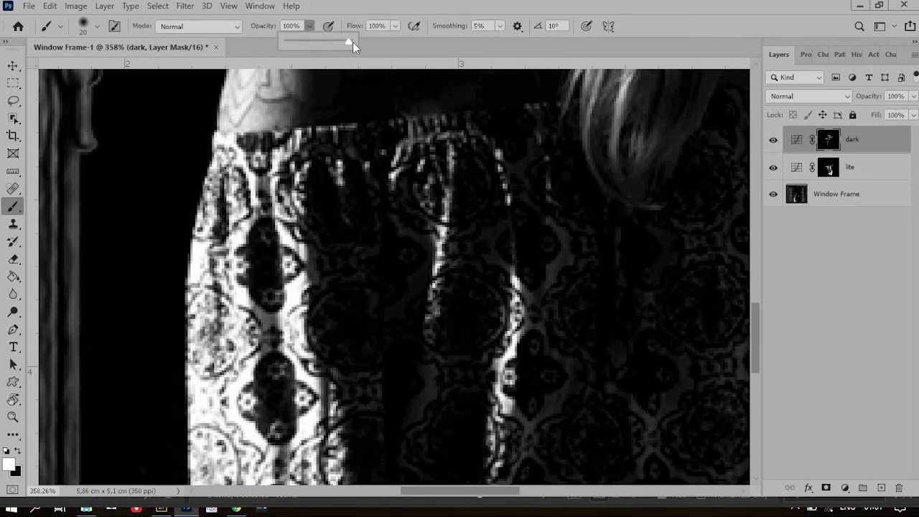
pyautogui.click(265, 476)
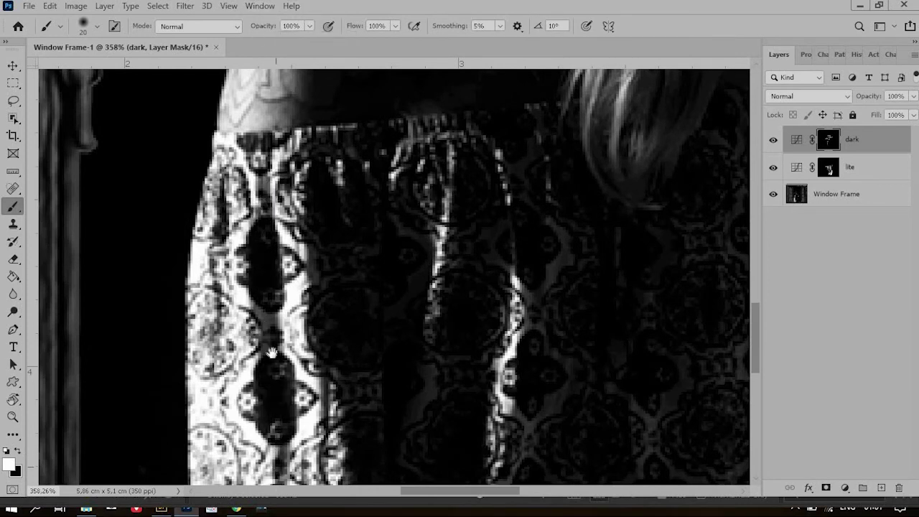
pyautogui.moveTo(272, 352); pyautogui.dragTo(247, 267)
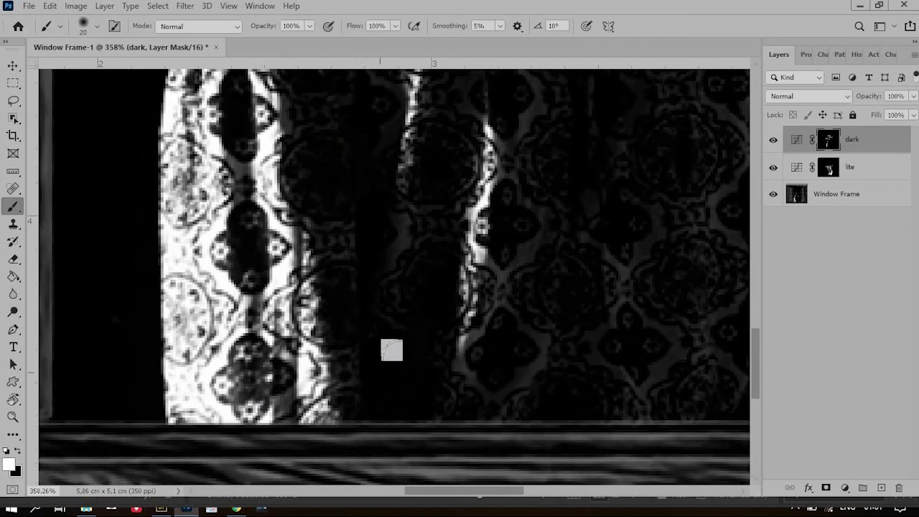
pyautogui.moveTo(479, 179); pyautogui.dragTo(367, 257)
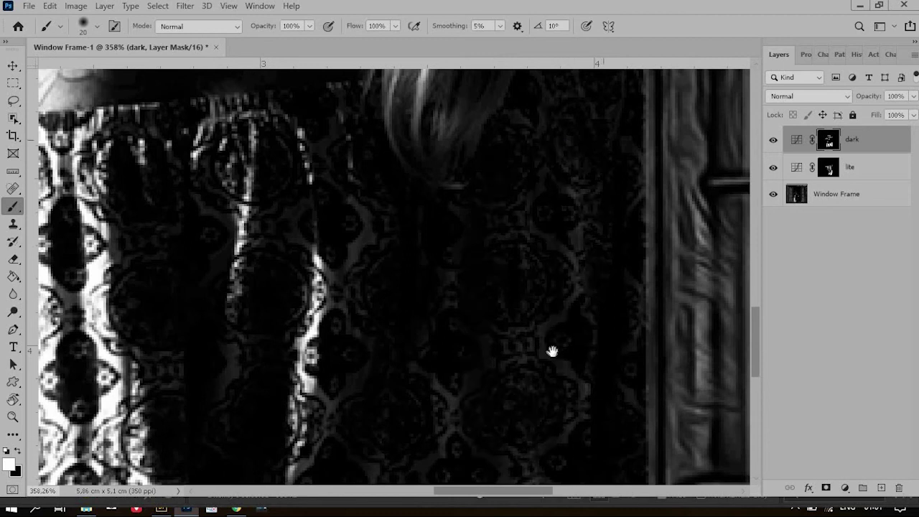
pyautogui.scroll(3, 536, 302)
pyautogui.scroll(3, 447, 460)
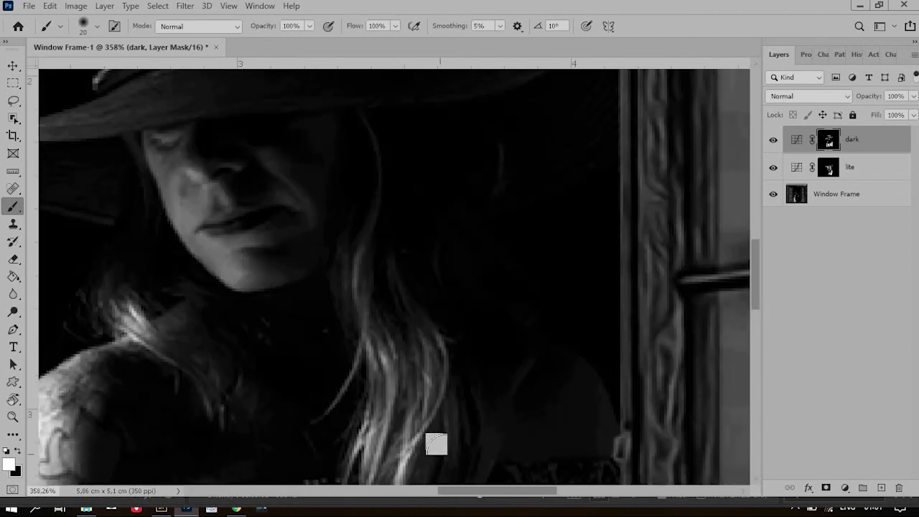
# Step: Zoom out to the whole image and group the dark and lite Curves layers
pyautogui.press('z')
pyautogui.moveTo(545, 359); pyautogui.dragTo(481, 353)
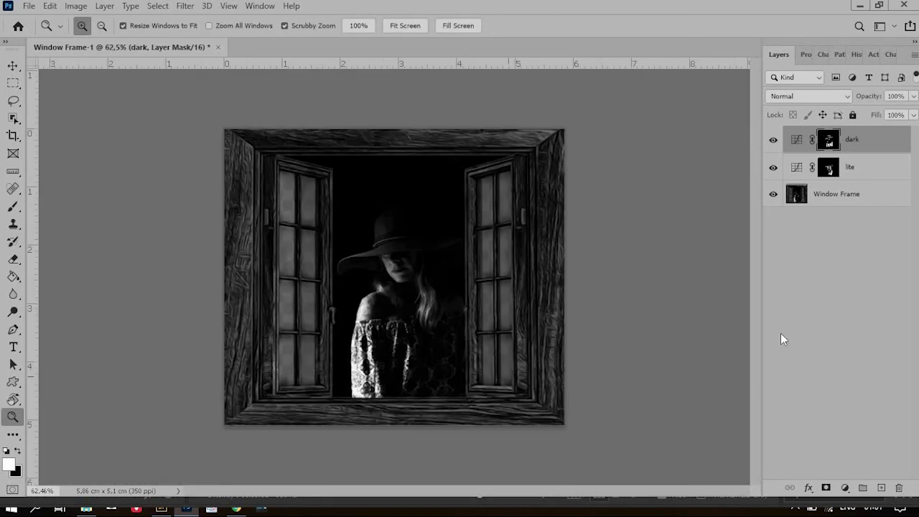
pyautogui.keyDown('shift'); pyautogui.click(855, 168); pyautogui.keyUp('shift')
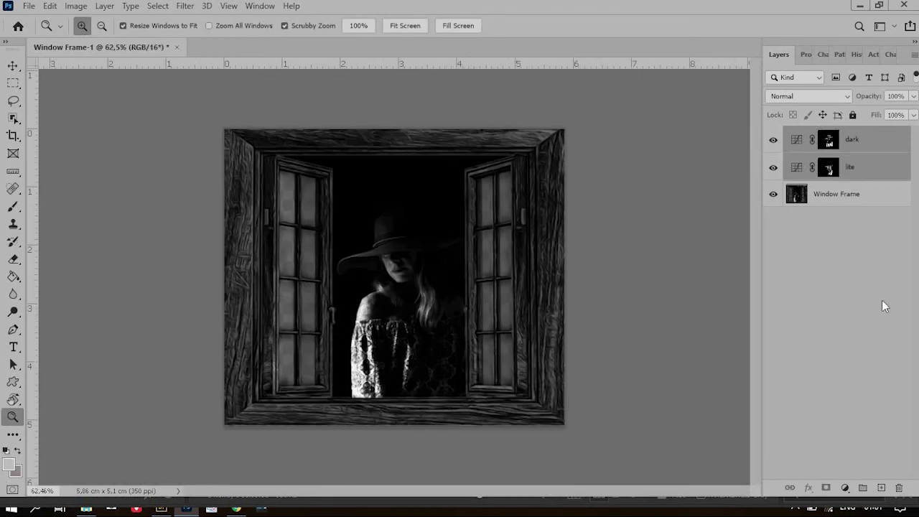
pyautogui.click(862, 489)
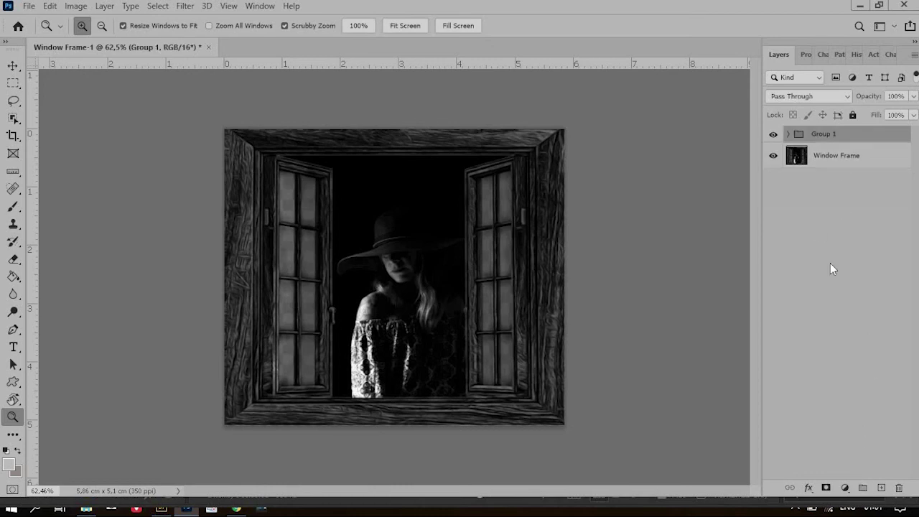
# Step: Compare the image with the dodge and burn group hidden and shown several times
pyautogui.click(774, 135)
pyautogui.click(775, 135)
pyautogui.click(774, 135)
pyautogui.click(774, 135)
pyautogui.click(774, 135)
pyautogui.click(774, 135)
# Step: Add an empty layer above the group and merge all visible layers into one
pyautogui.click(882, 488)
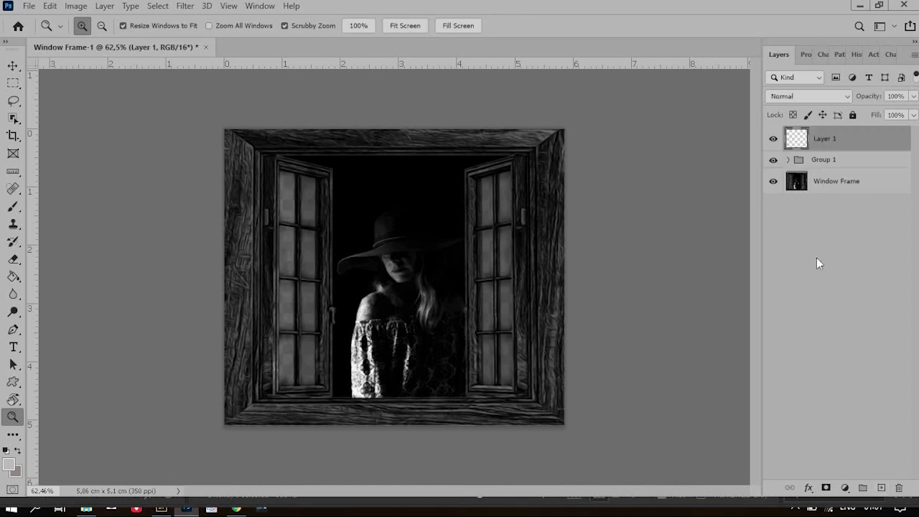
pyautogui.rightClick(832, 138)
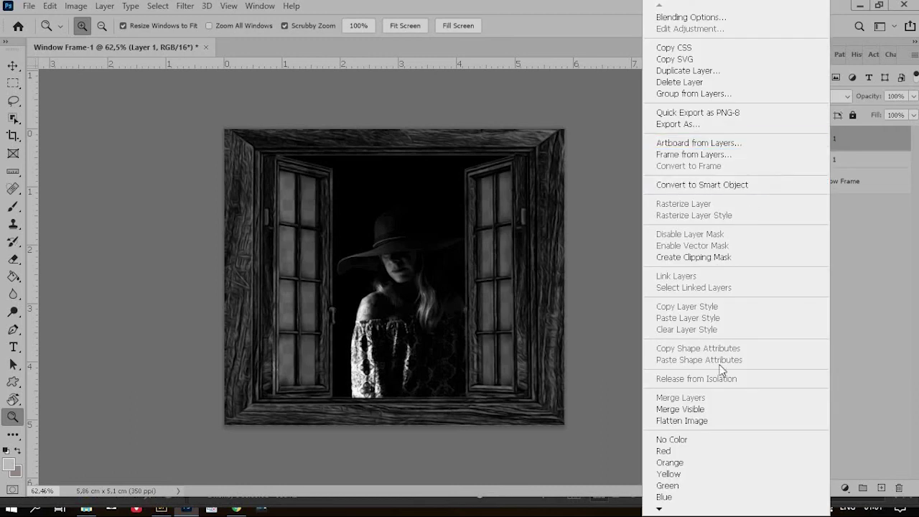
pyautogui.click(704, 410)
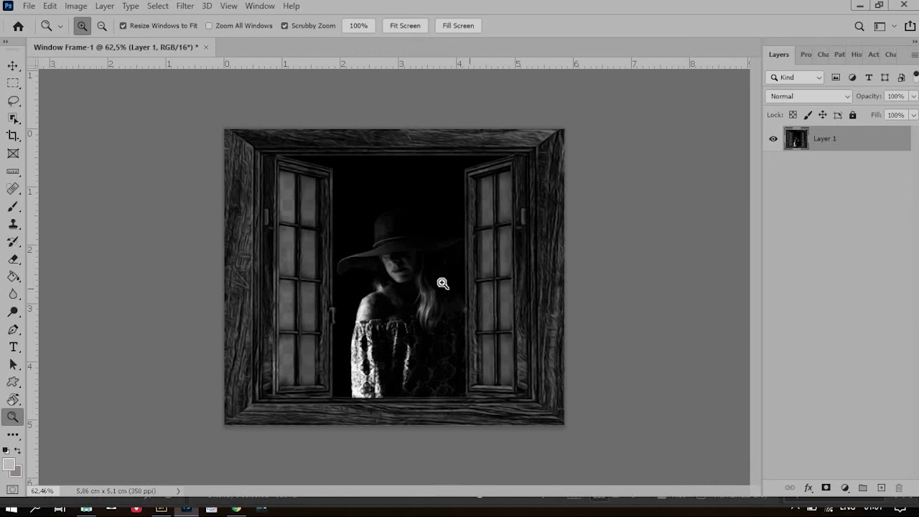
# Step: Duplicate the merged layer and open the Camera Raw Filter on the copy
pyautogui.moveTo(411, 274); pyautogui.dragTo(468, 319)
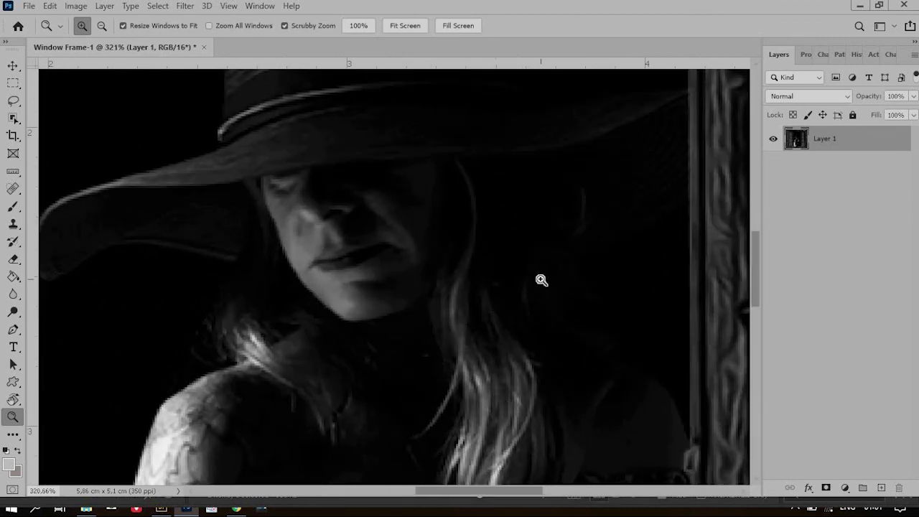
pyautogui.hotkey('ctrl', 'j')
pyautogui.click(185, 7)
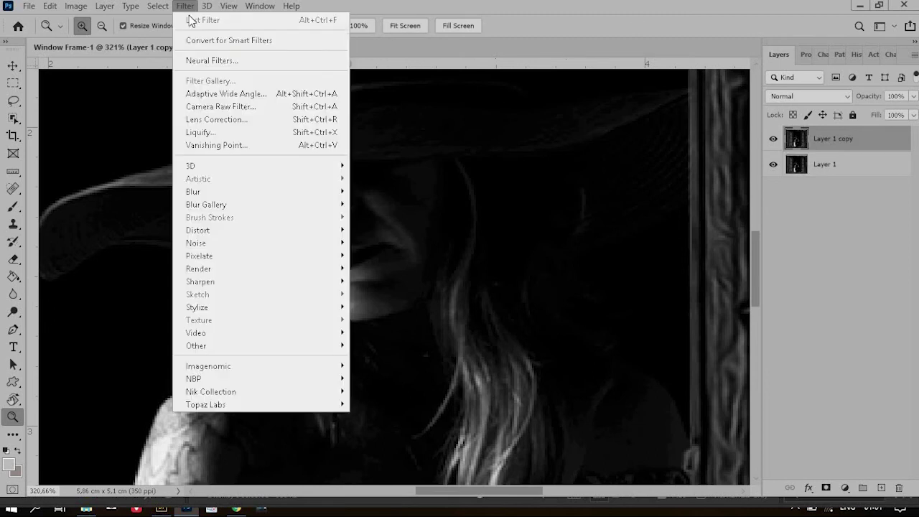
pyautogui.click(211, 108)
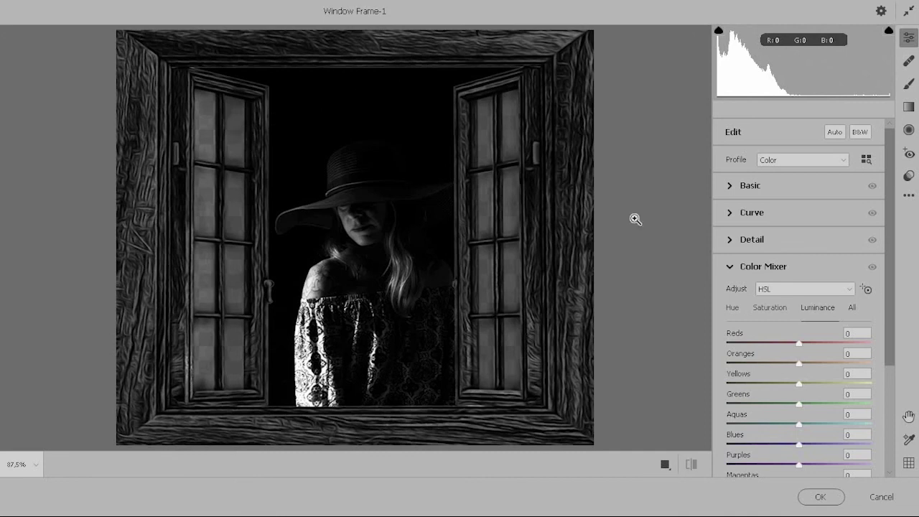
# Step: Set Clarity to +46 and Texture to +55 in the Basic adjustments
pyautogui.click(731, 243)
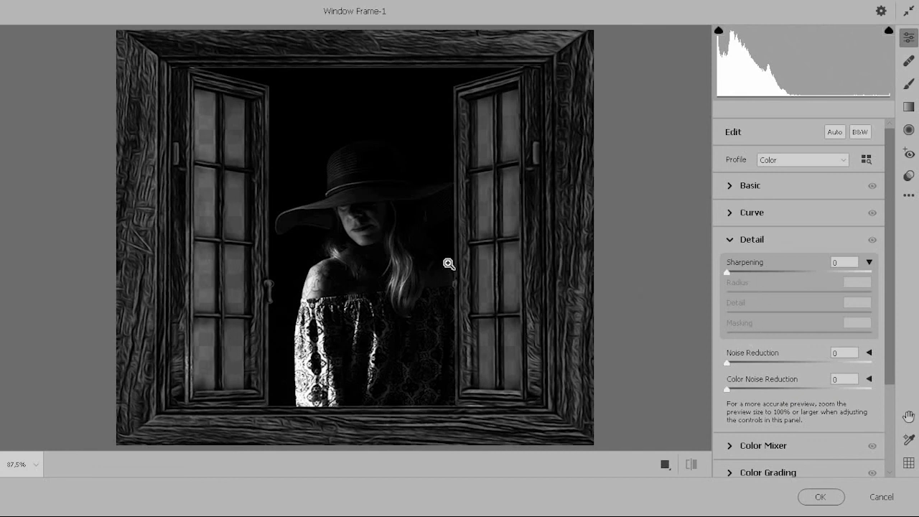
pyautogui.click(731, 188)
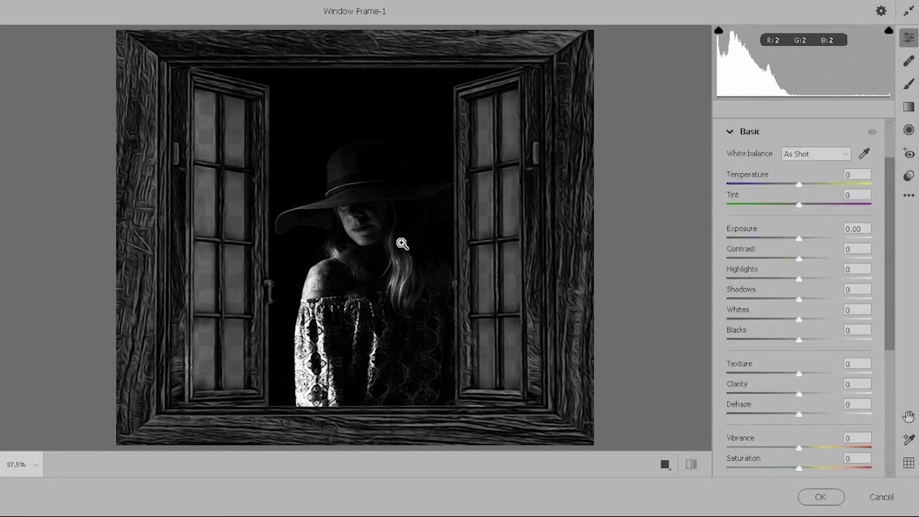
pyautogui.click(400, 271)
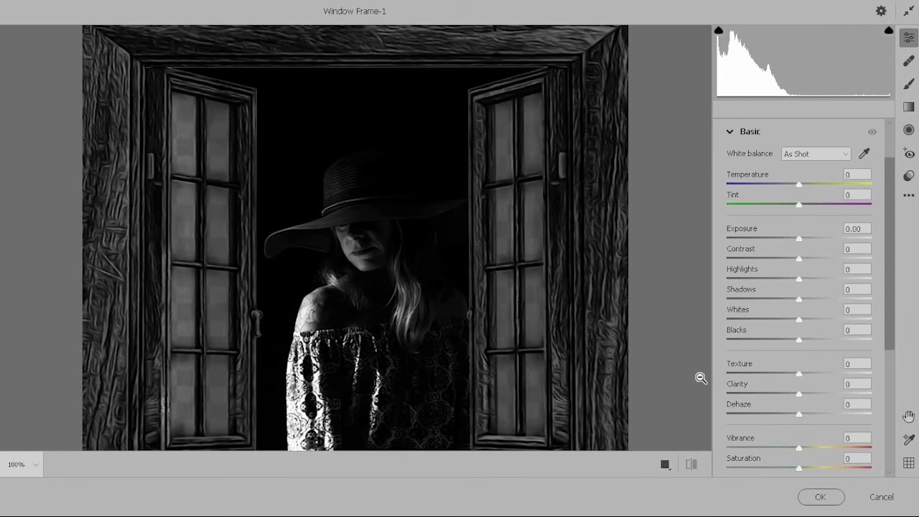
pyautogui.click(423, 321)
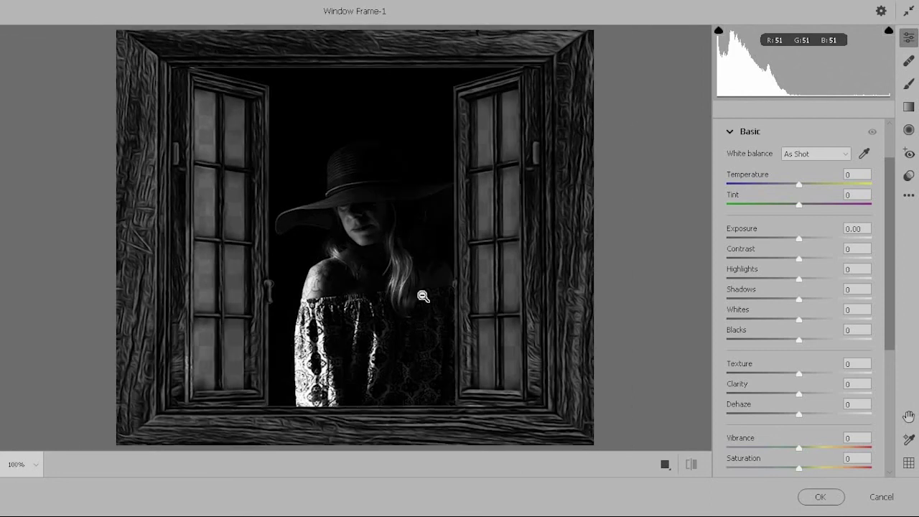
pyautogui.click(424, 297)
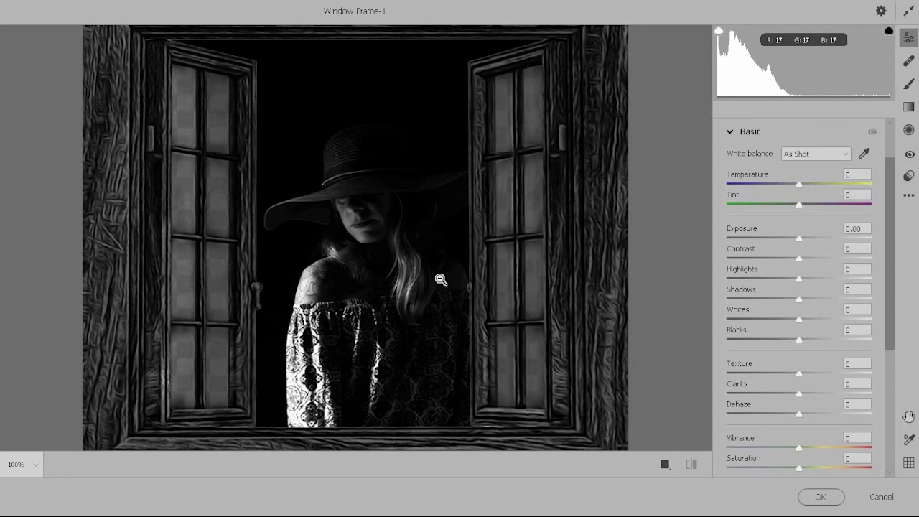
pyautogui.click(34, 465)
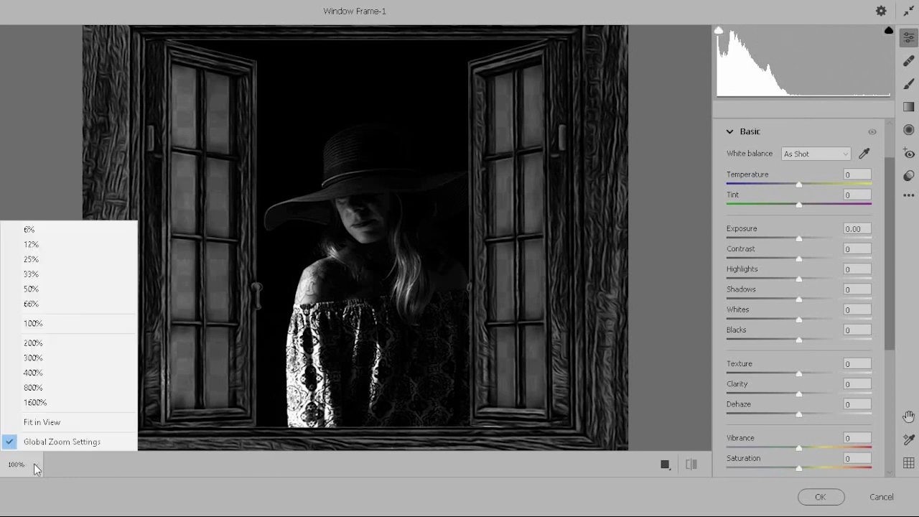
pyautogui.click(33, 343)
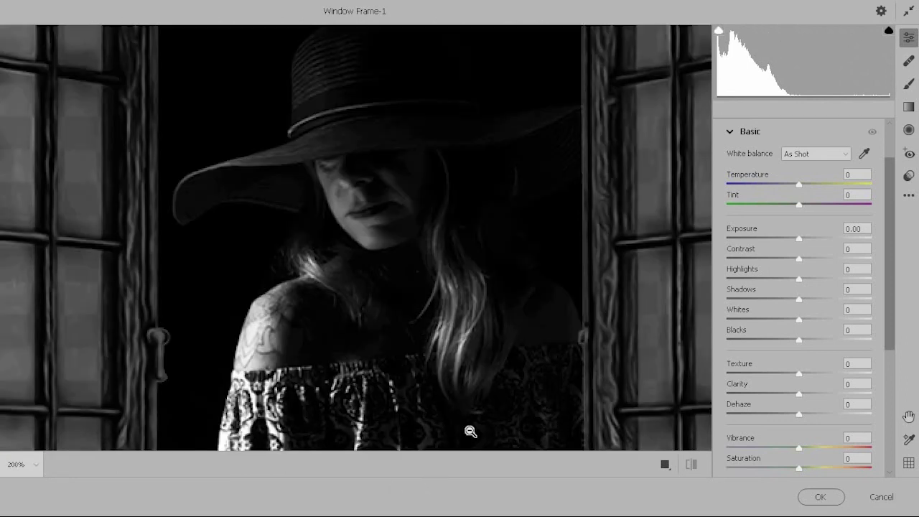
pyautogui.click(832, 390)
pyautogui.click(838, 374)
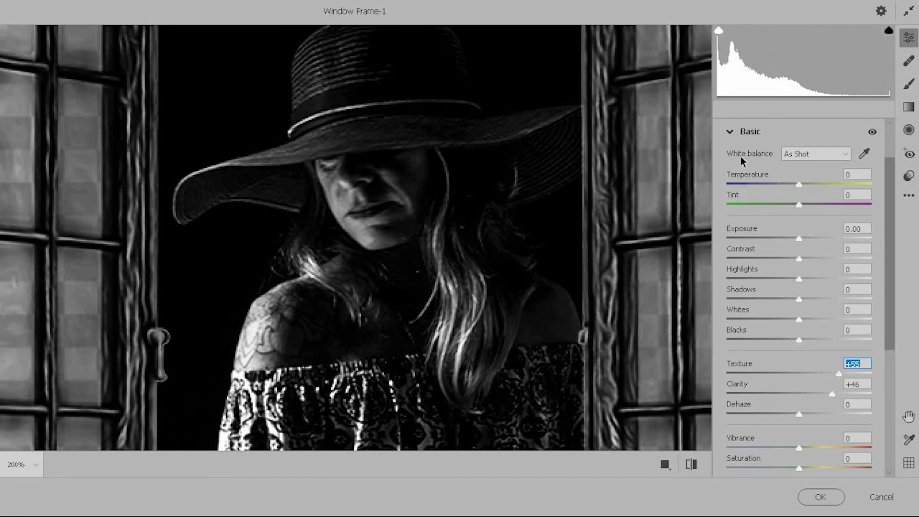
# Step: Set Noise Reduction to 22, raise Color Noise Reduction slightly, and apply the Camera Raw filter
pyautogui.scroll(2, 728, 134)
pyautogui.click(736, 187)
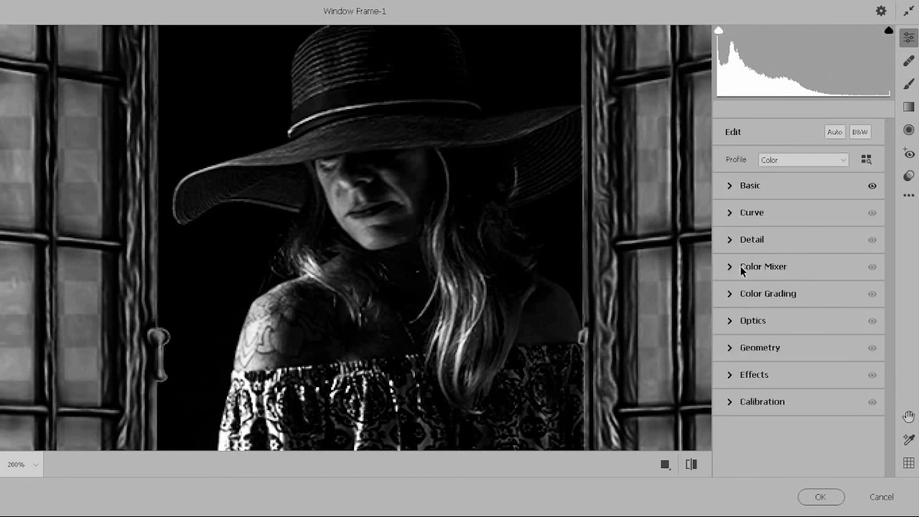
pyautogui.click(731, 242)
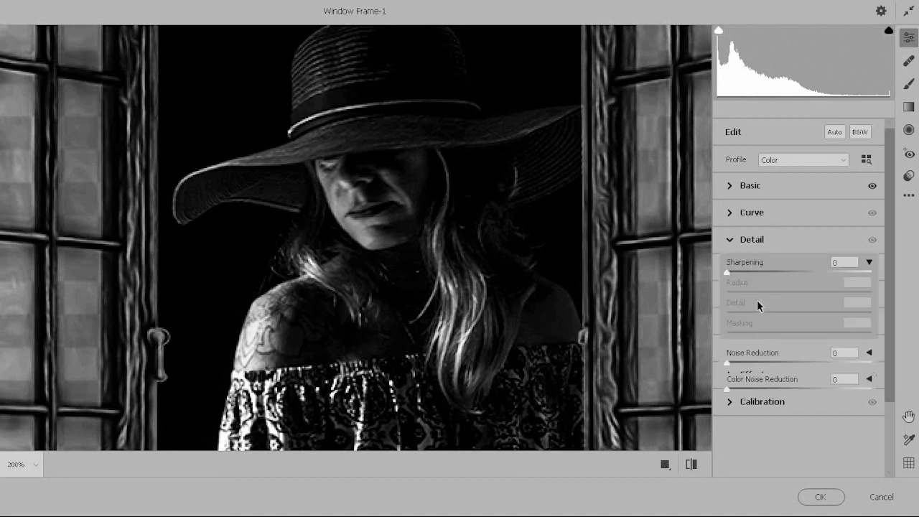
pyautogui.click(753, 384)
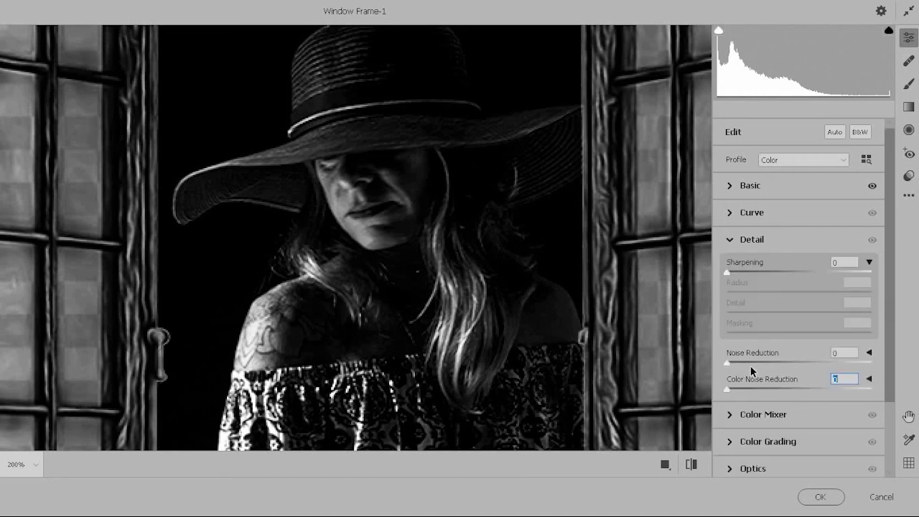
pyautogui.click(759, 363)
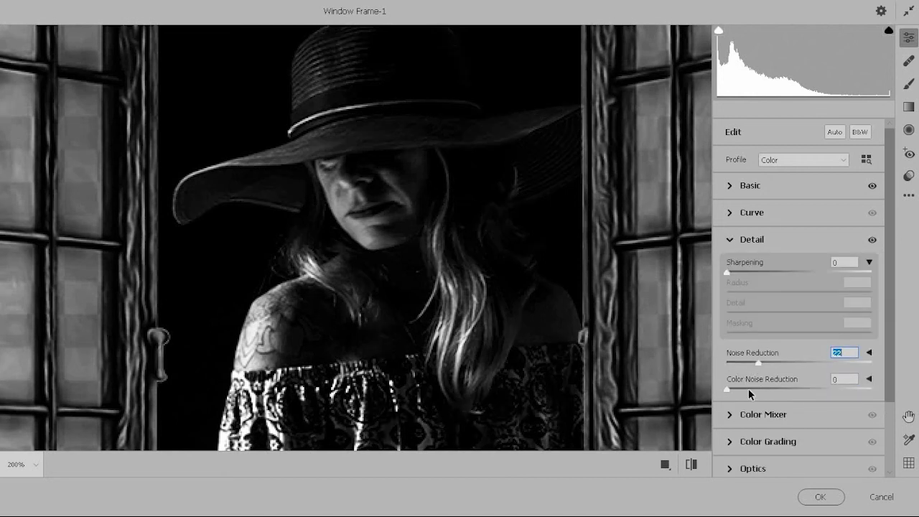
pyautogui.click(749, 389)
pyautogui.click(822, 497)
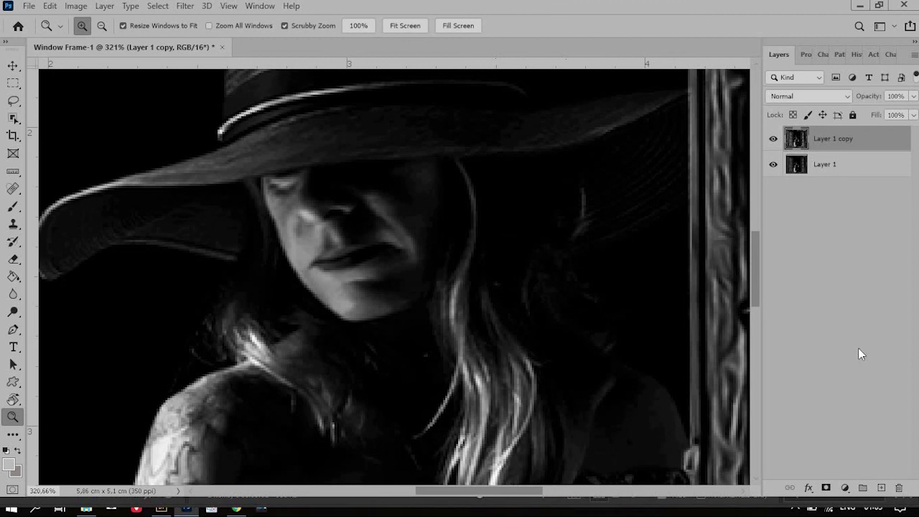
# Step: Add a black mask to the filtered copy and reveal the long hair strands beside the face with a size 20 white brush
pyautogui.press('alt')
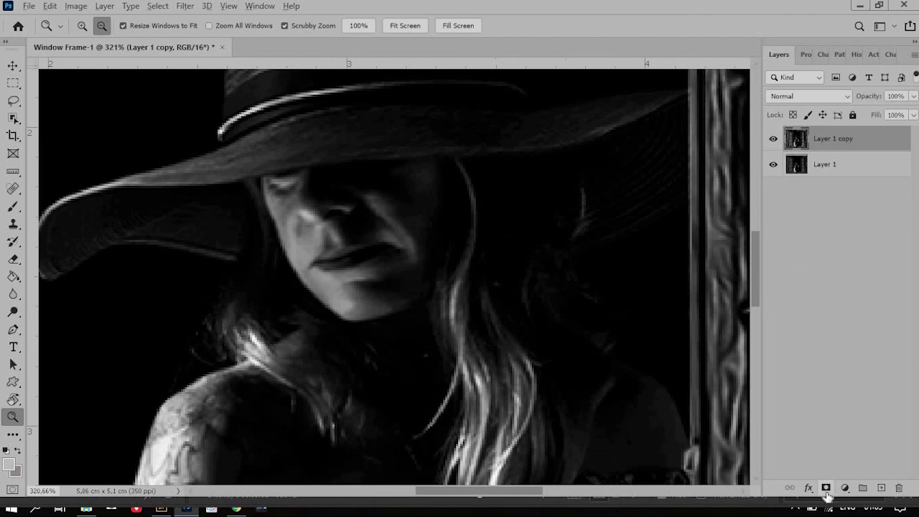
pyautogui.keyDown('alt'); pyautogui.click(826, 489); pyautogui.keyUp('alt')
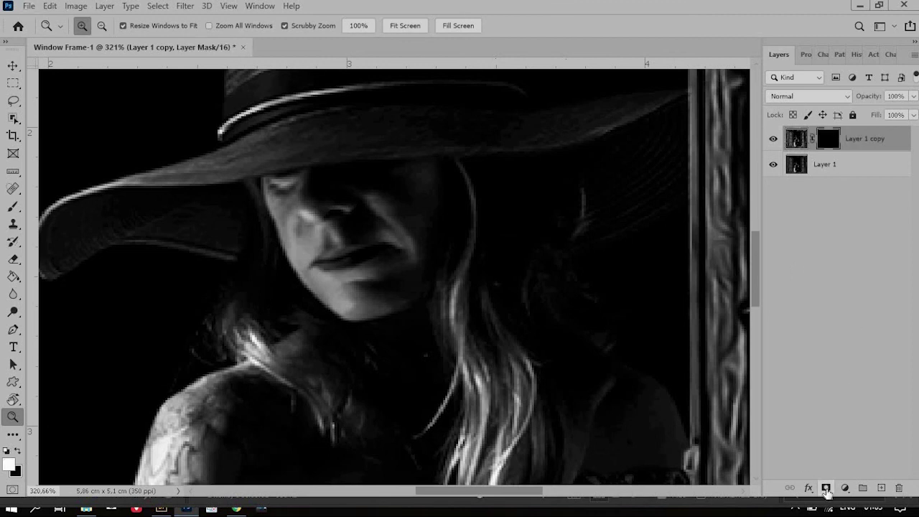
pyautogui.press('b')
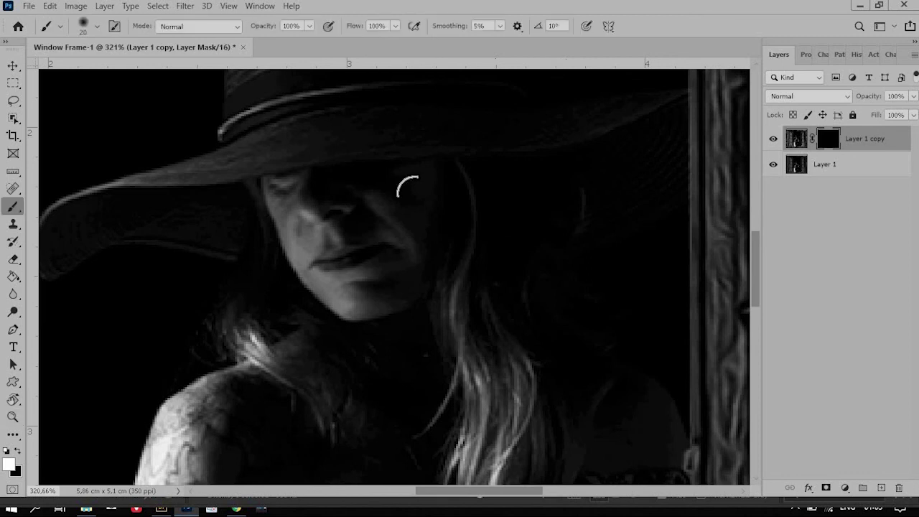
pyautogui.press('[')
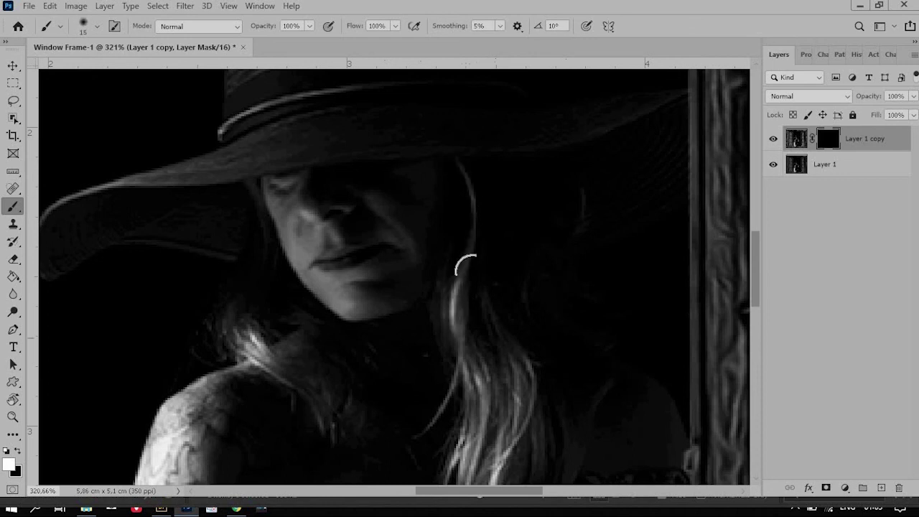
pyautogui.press(']')
pyautogui.moveTo(459, 337)
pyautogui.mouseDown()
pyautogui.moveTo(468, 464)
pyautogui.moveTo(515, 359)
pyautogui.moveTo(527, 441)
pyautogui.moveTo(519, 293)
pyautogui.moveTo(492, 390)
pyautogui.mouseUp()
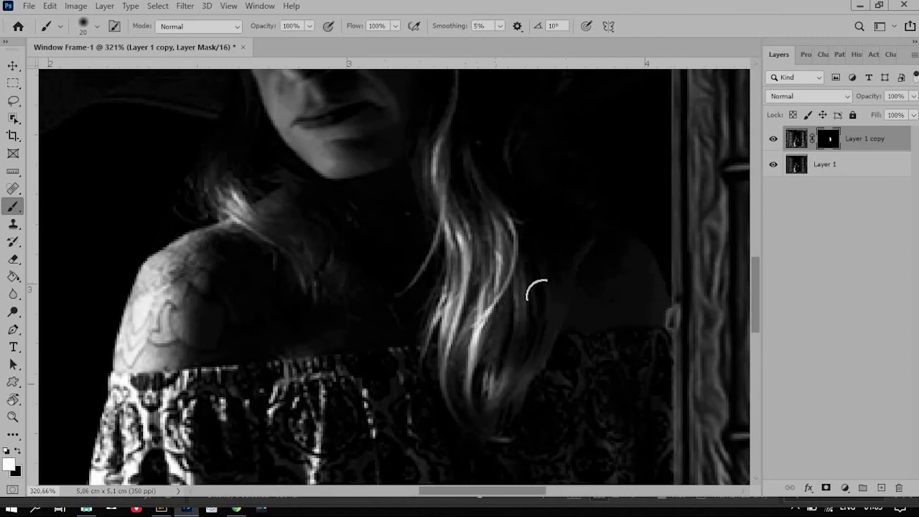
# Step: Paint white on the mask over the hair above the tattooed shoulder and over the hat's band and crown
pyautogui.moveTo(328, 264)
pyautogui.mouseDown()
pyautogui.moveTo(300, 141)
pyautogui.moveTo(385, 371)
pyautogui.mouseUp()
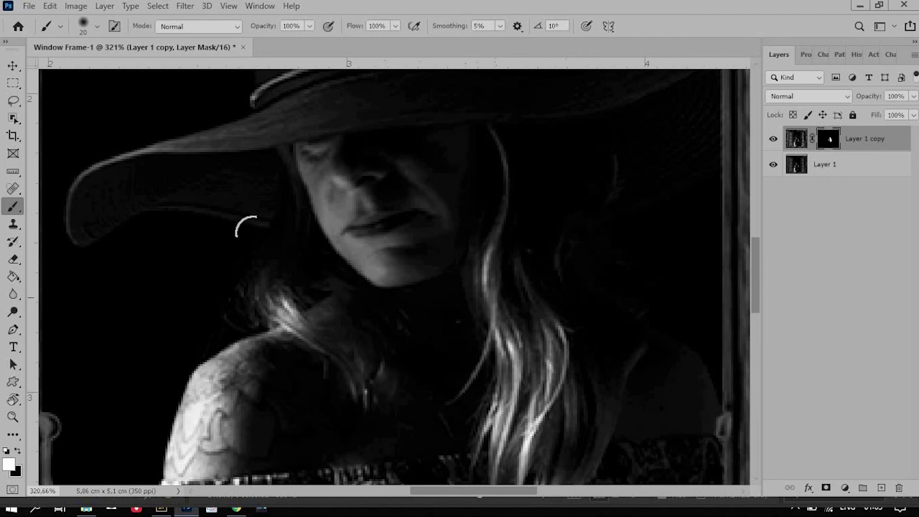
pyautogui.moveTo(272, 282); pyautogui.dragTo(272, 316)
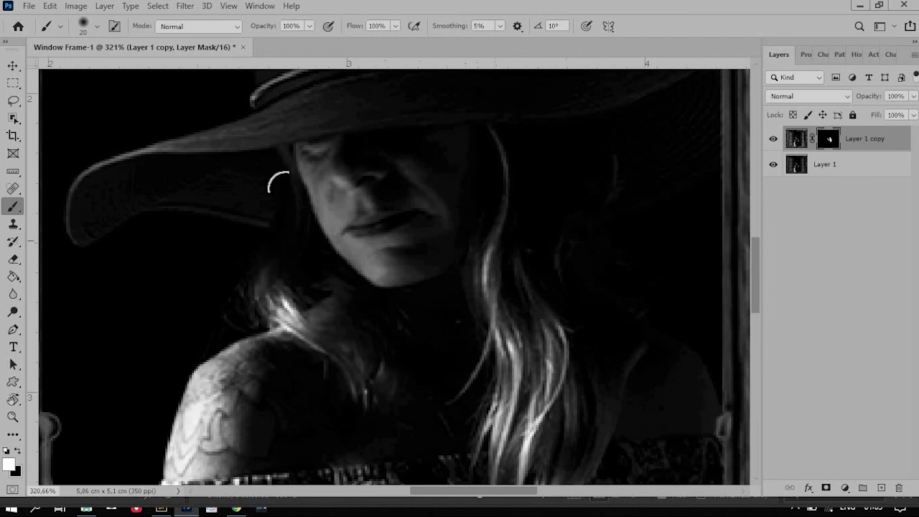
pyautogui.moveTo(281, 185); pyautogui.dragTo(318, 353)
pyautogui.moveTo(323, 253)
pyautogui.mouseDown()
pyautogui.moveTo(260, 278)
pyautogui.moveTo(344, 278)
pyautogui.moveTo(357, 248)
pyautogui.moveTo(344, 163)
pyautogui.moveTo(334, 189)
pyautogui.moveTo(344, 145)
pyautogui.moveTo(362, 127)
pyautogui.moveTo(363, 179)
pyautogui.moveTo(403, 114)
pyautogui.moveTo(391, 213)
pyautogui.mouseUp()
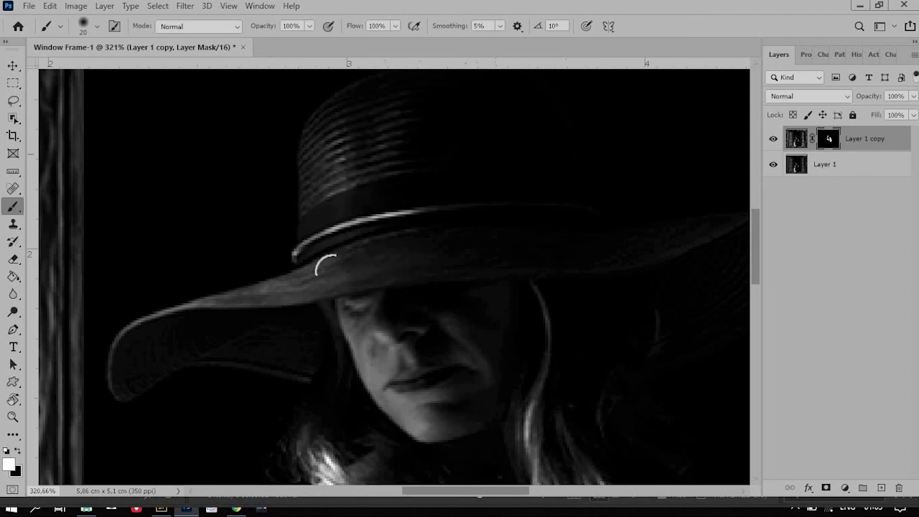
# Step: Paint white on the mask over the blouse's patterned folds and fit the whole image in the window
pyautogui.press('space')
pyautogui.scroll(-10, 314, 191)
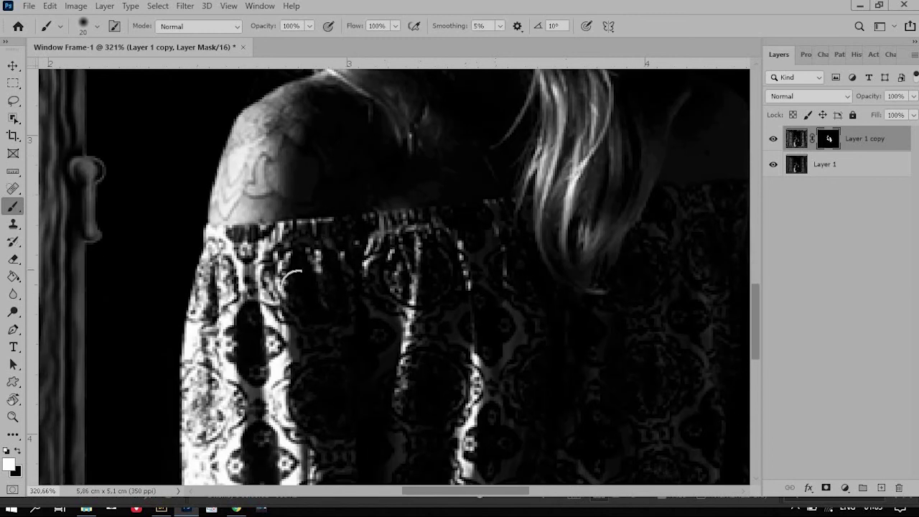
pyautogui.moveTo(399, 256)
pyautogui.mouseDown()
pyautogui.moveTo(390, 476)
pyautogui.moveTo(448, 460)
pyautogui.moveTo(493, 255)
pyautogui.moveTo(489, 454)
pyautogui.mouseUp()
pyautogui.press('space')
pyautogui.moveTo(525, 405); pyautogui.dragTo(359, 273)
pyautogui.moveTo(529, 437)
pyautogui.mouseDown()
pyautogui.moveTo(534, 112)
pyautogui.moveTo(550, 140)
pyautogui.mouseUp()
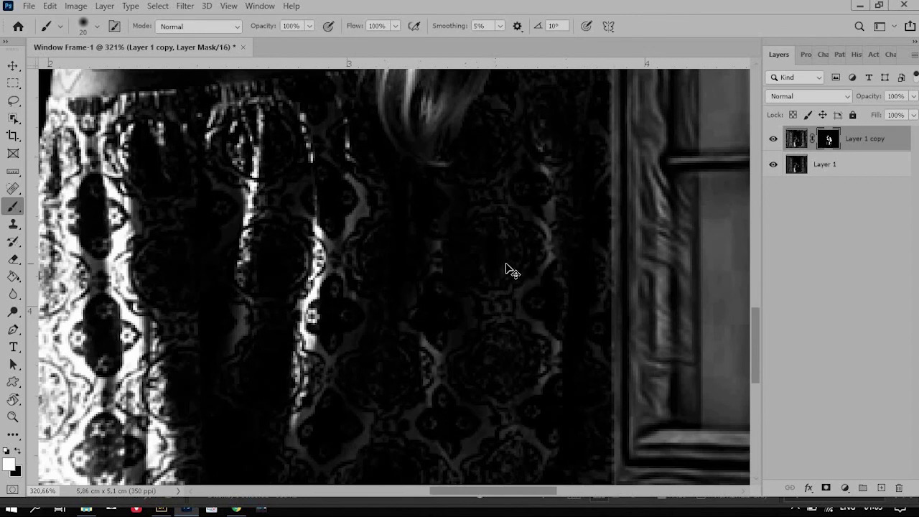
pyautogui.hotkey('ctrl', '0')
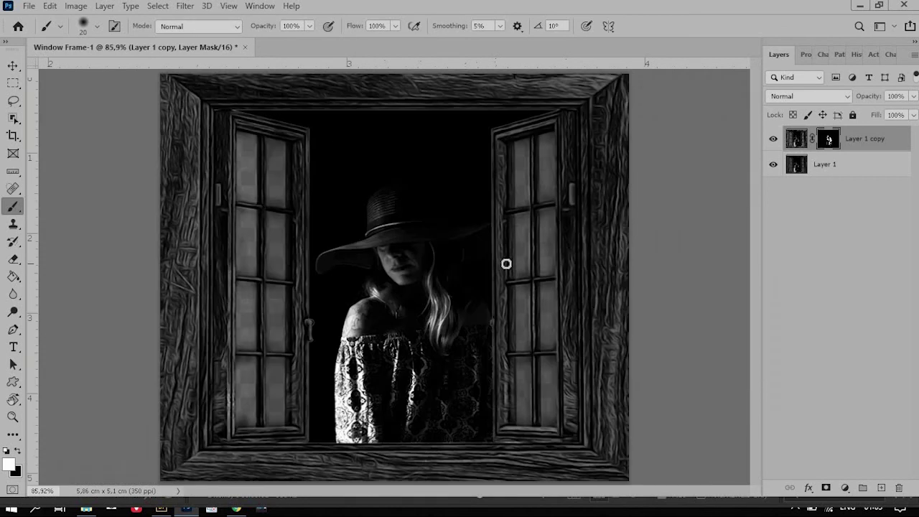